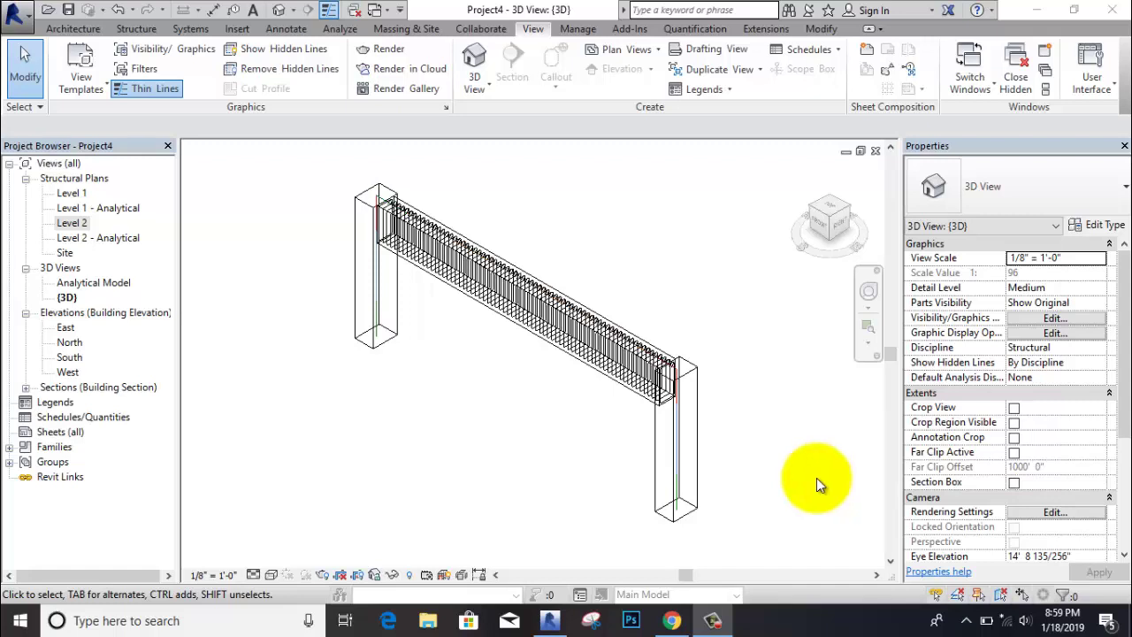
Step: Zoom and pan the 3D view to inspect the 16 x 32 beam and its stirrups between the columns
scroll(575, 292, "up", 2)
scroll(611, 389, "up", 2)
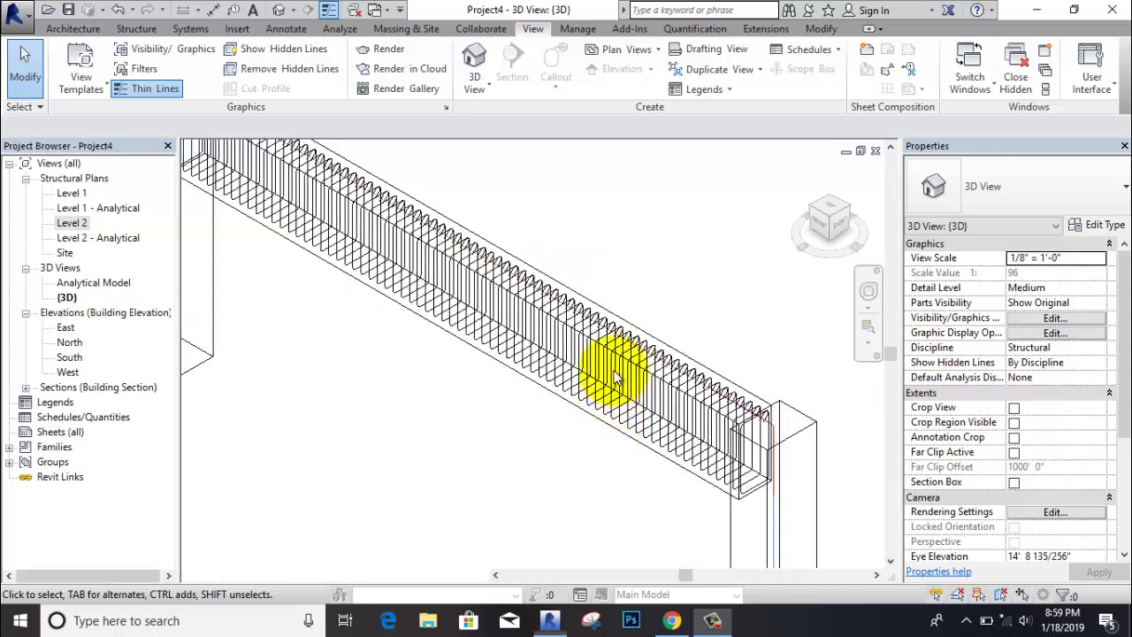
scroll(617, 377, "down", 3)
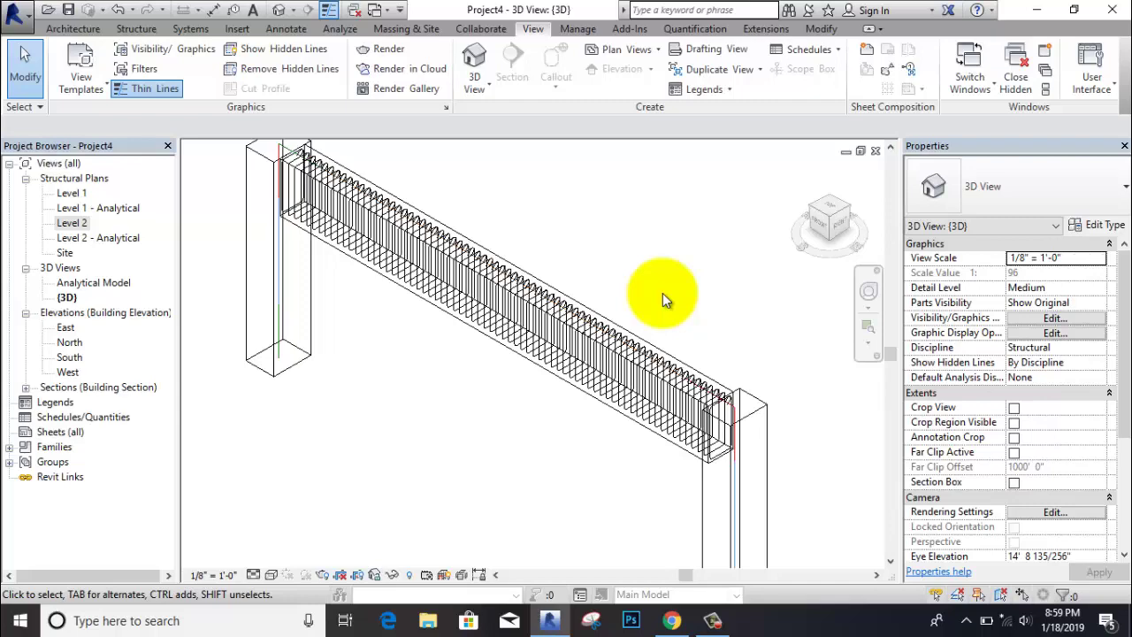
scroll(707, 394, "up", 2)
scroll(682, 394, "up", 3)
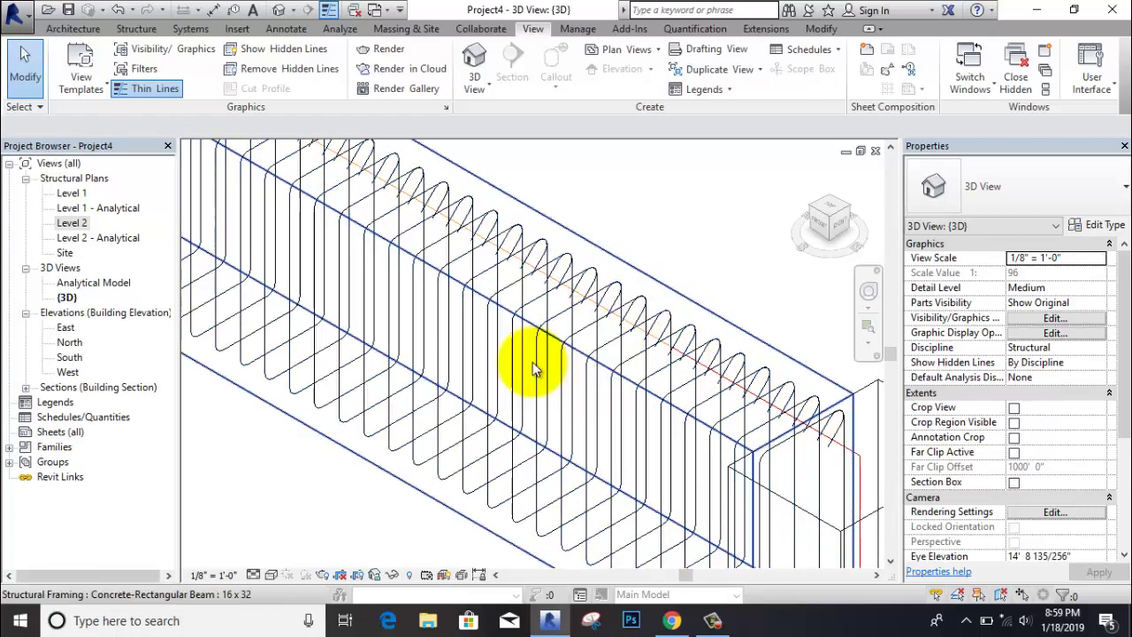
scroll(534, 370, "down", 2)
scroll(538, 316, "down", 2)
mouse_move(543, 316)
middle_mouse_down()
mouse_move(640, 245)
mouse_move(703, 230)
middle_mouse_up()
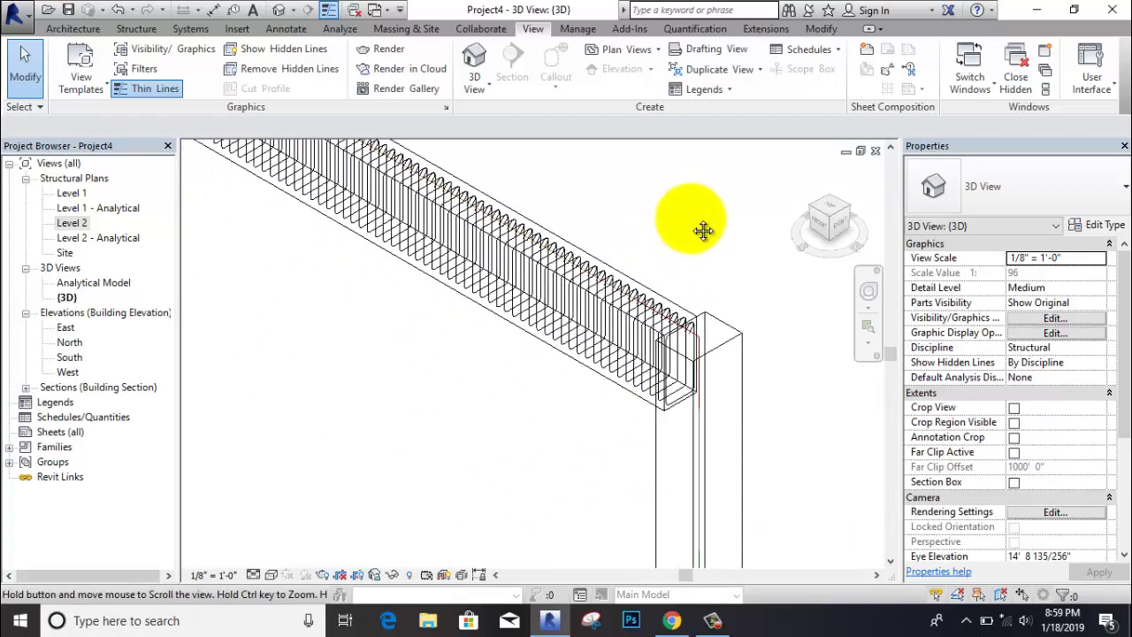
scroll(619, 221, "down", 2)
scroll(586, 266, "up", 1)
scroll(572, 265, "up", 1)
scroll(531, 335, "up", 1)
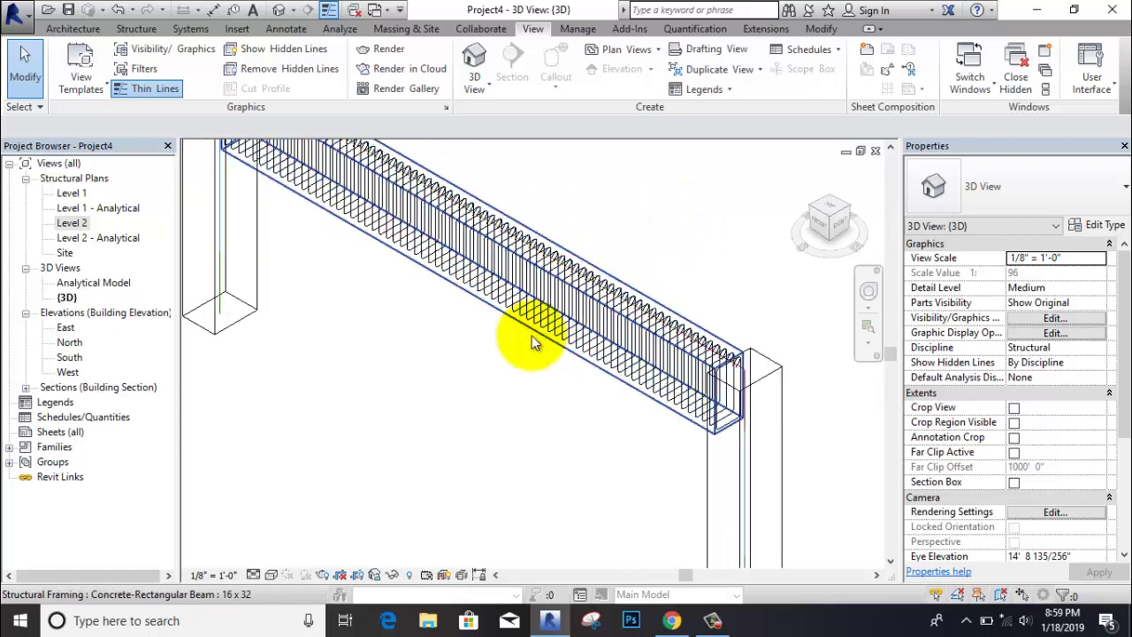
scroll(532, 335, "up", 1)
scroll(561, 253, "up", 1)
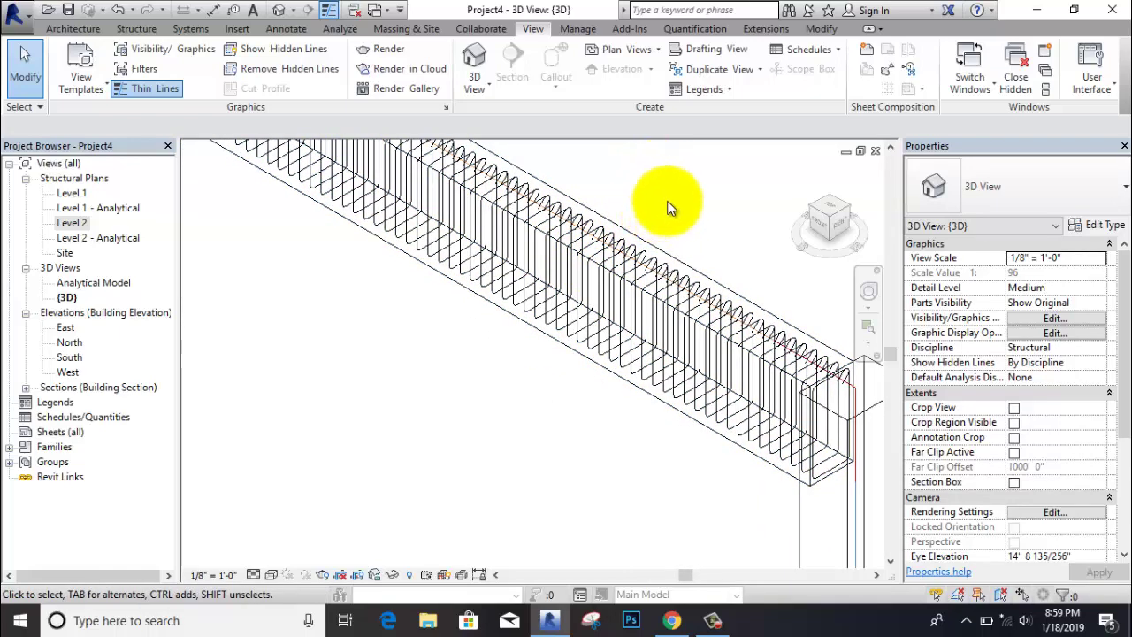
Step: Create a new Schedule/Quantities schedule for the Structural Rebar category, named Rebar Schedule
left_click(841, 50)
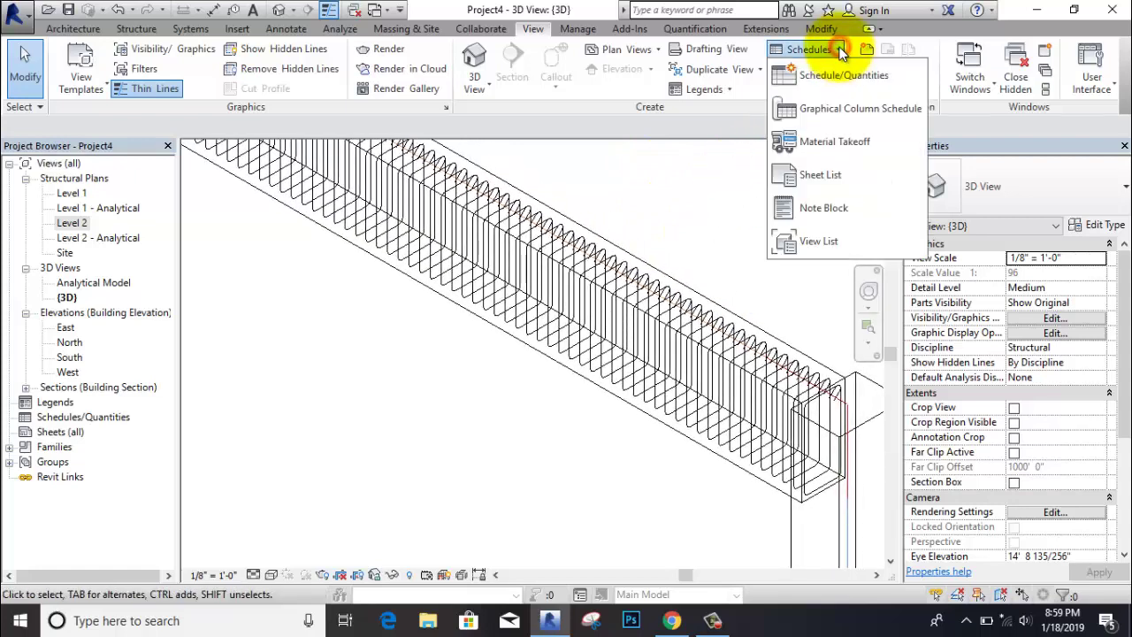
left_click(834, 79)
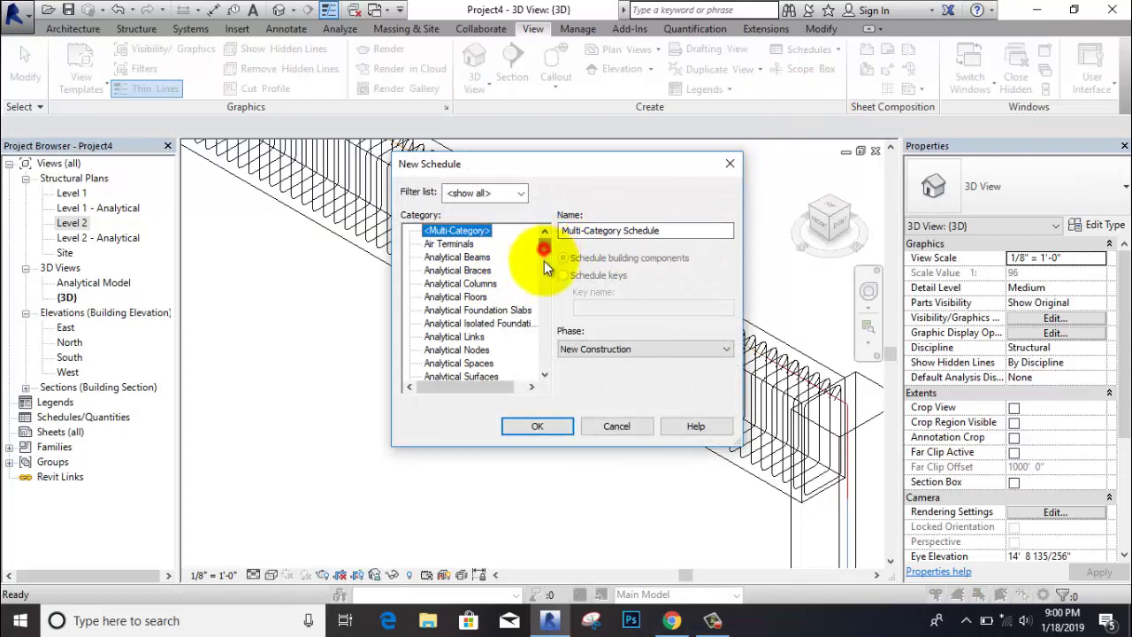
left_click_drag(544, 260, 544, 343)
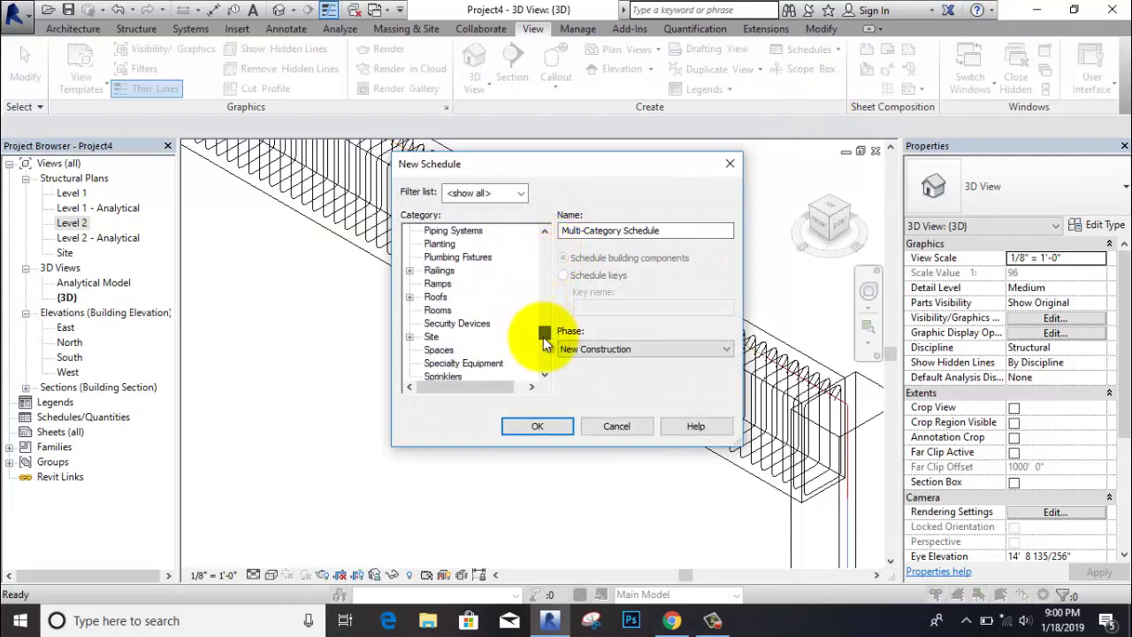
scroll(543, 344, "down", 1)
scroll(478, 354, "up", 1)
scroll(462, 318, "up", 1)
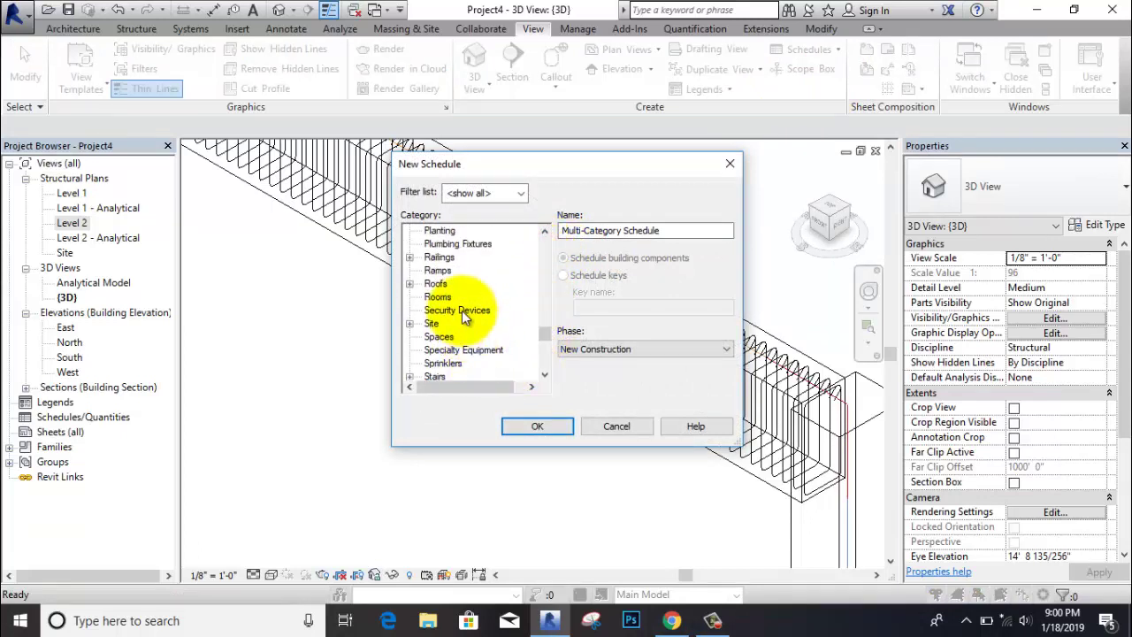
scroll(462, 309, "down", 1)
scroll(460, 336, "down", 1)
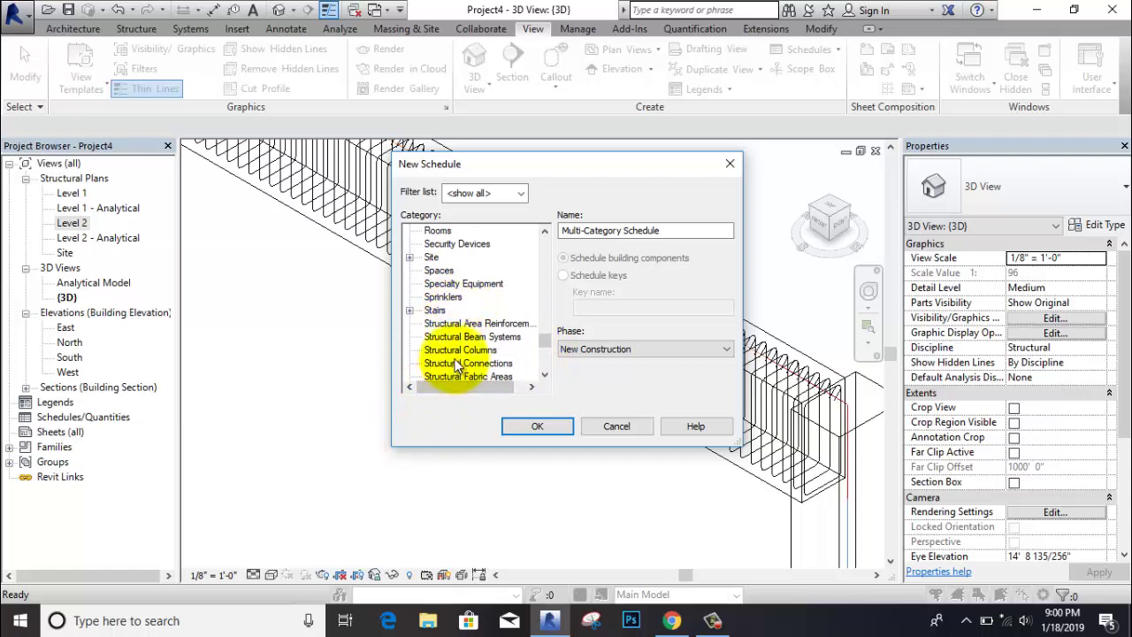
scroll(455, 365, "down", 1)
scroll(531, 349, "down", 1)
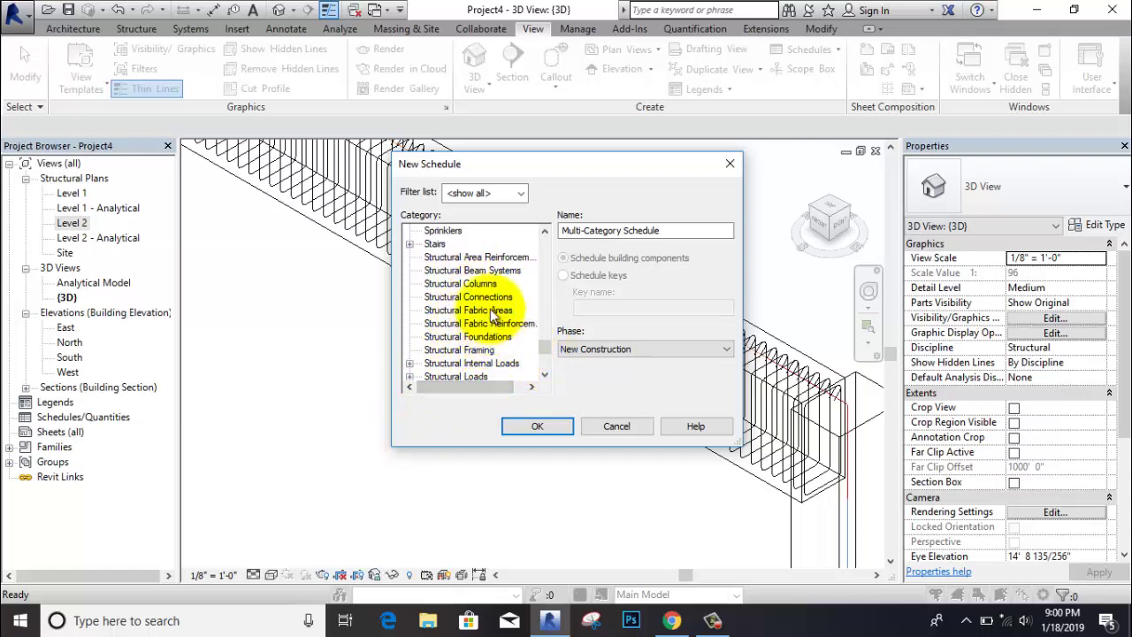
scroll(467, 325, "down", 1)
scroll(473, 316, "down", 1)
scroll(485, 314, "down", 1)
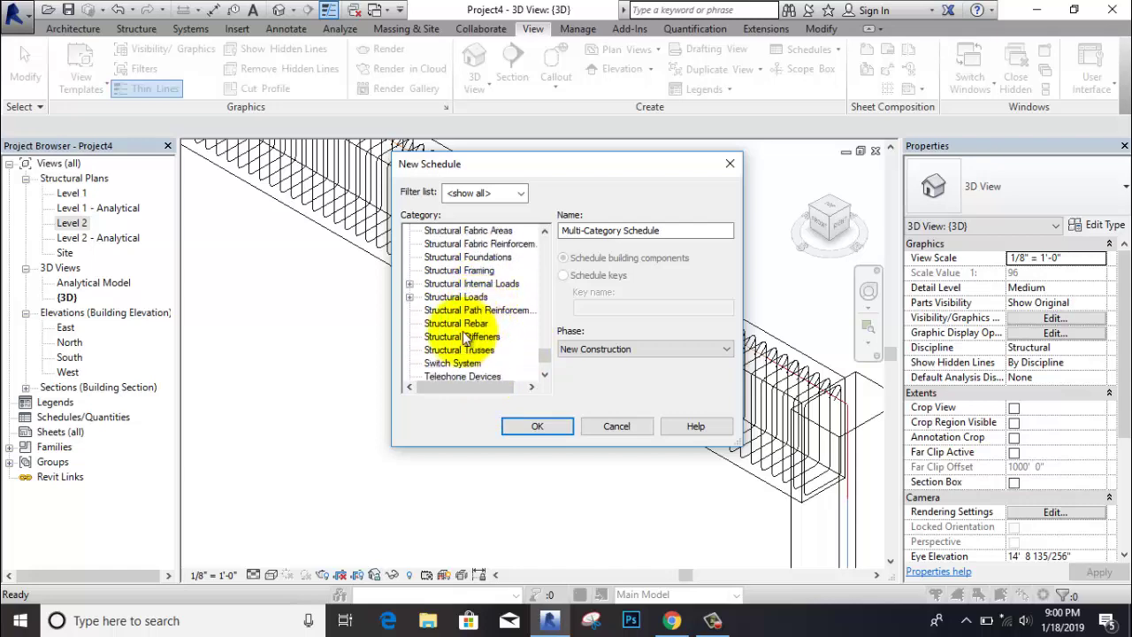
left_click(465, 323)
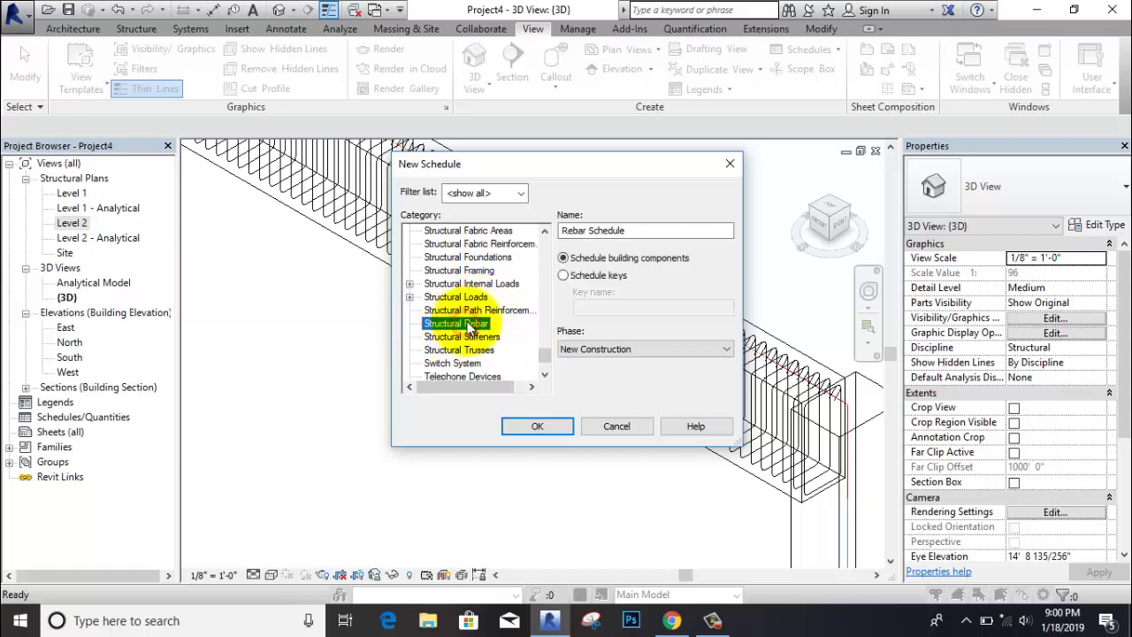
left_click(532, 431)
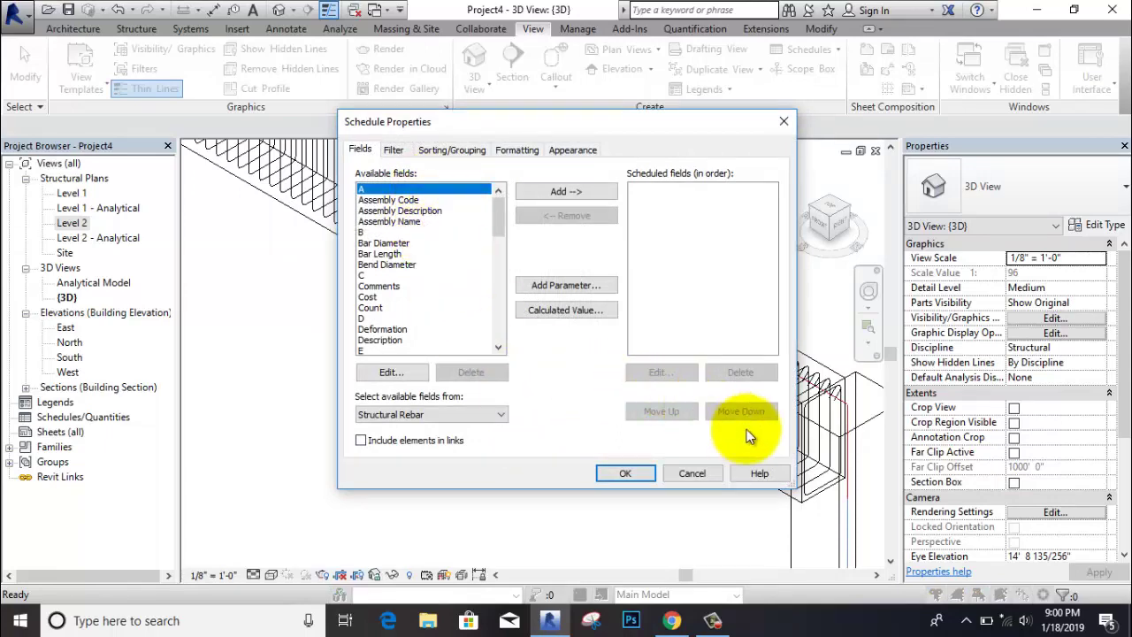
Step: Add Count, Bar Length, Bar Diameter and Family as scheduled fields
left_click_drag(545, 122, 404, 99)
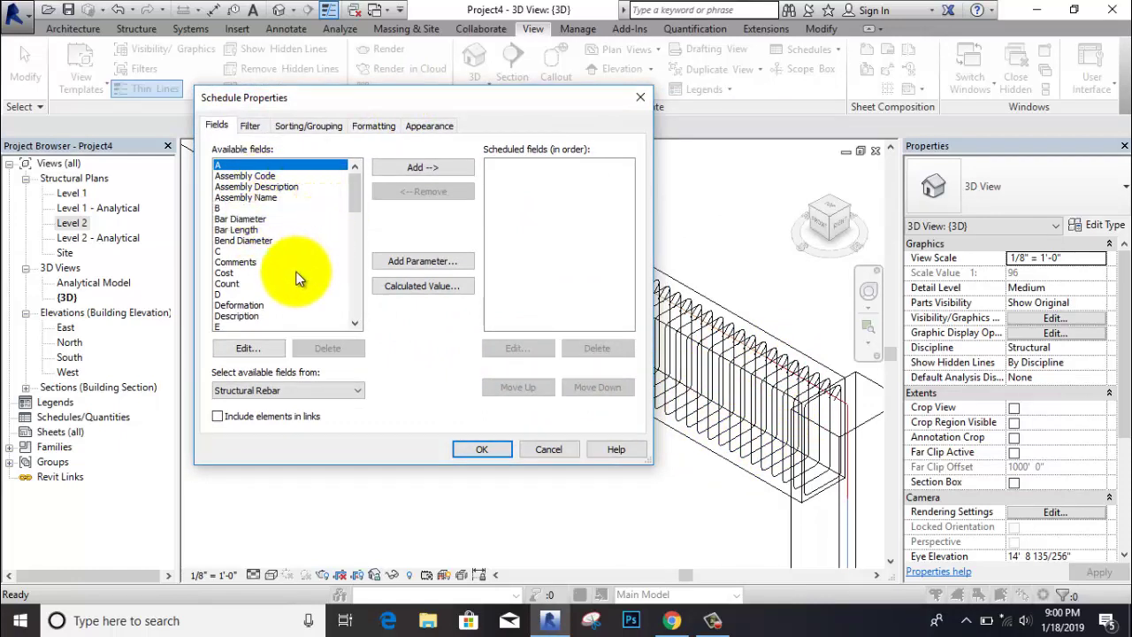
left_click(245, 285)
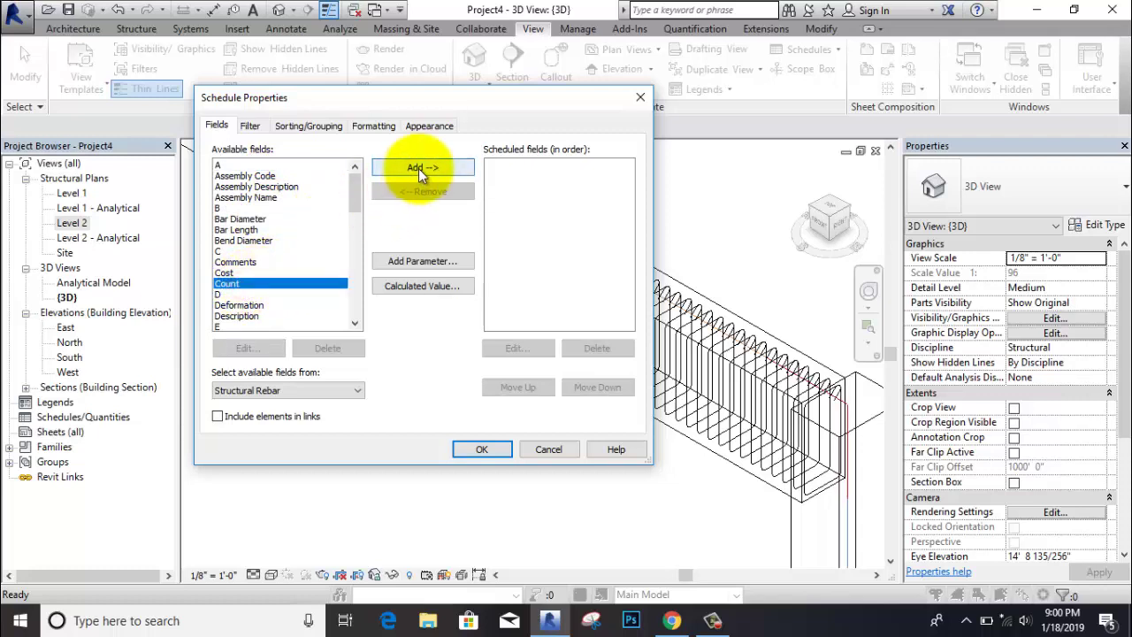
left_click(418, 168)
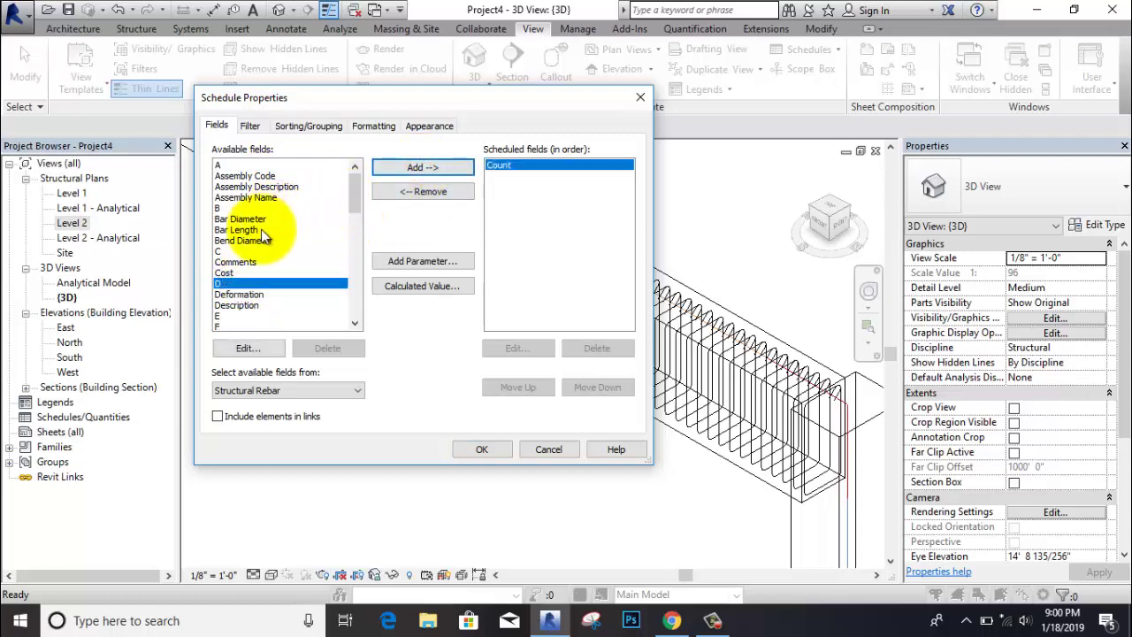
left_click(256, 230)
left_click(424, 168)
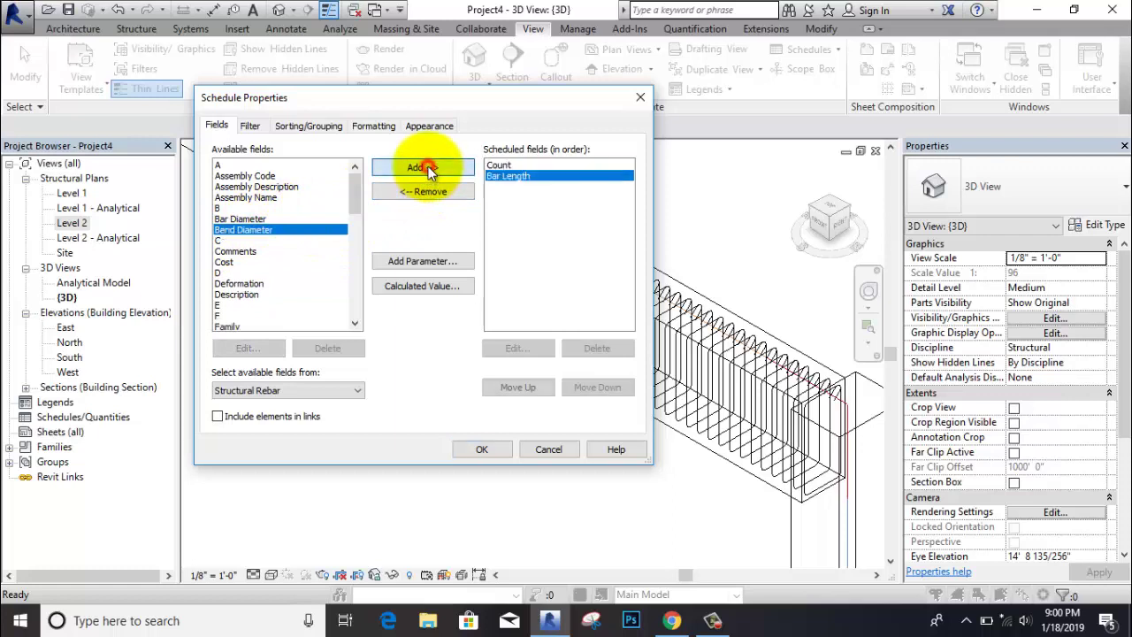
left_click(281, 219)
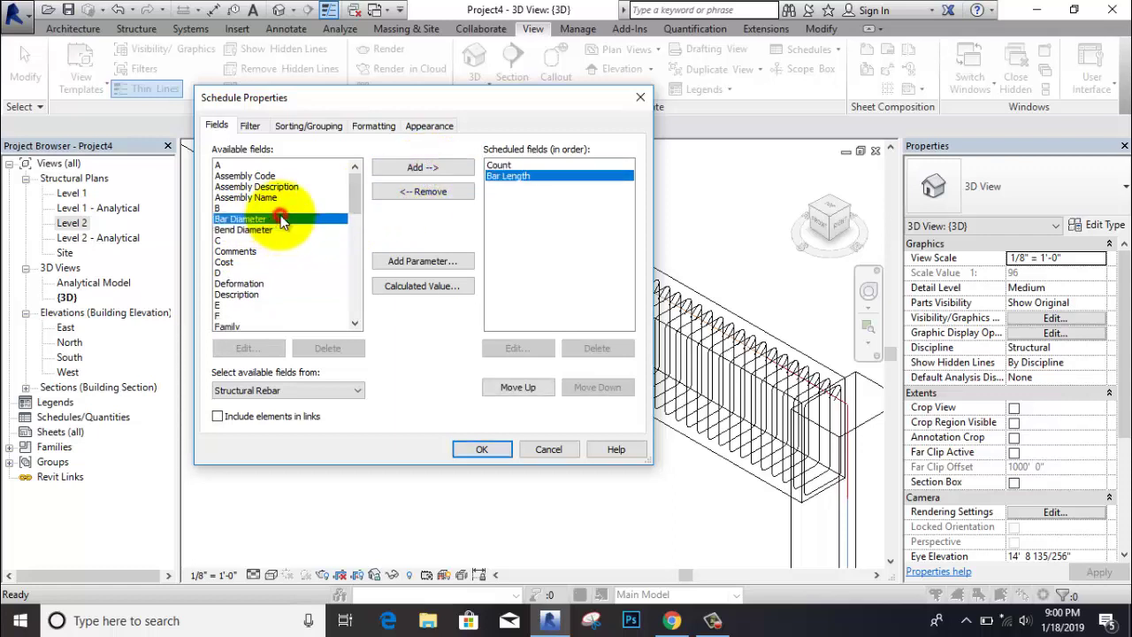
left_click(424, 168)
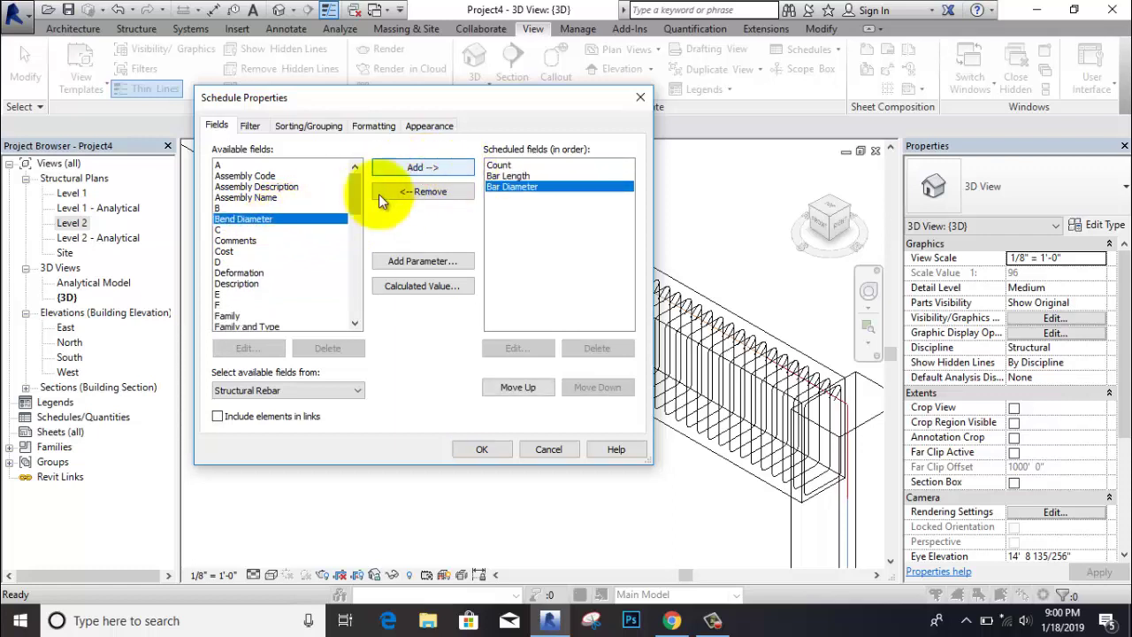
left_click_drag(351, 199, 352, 217)
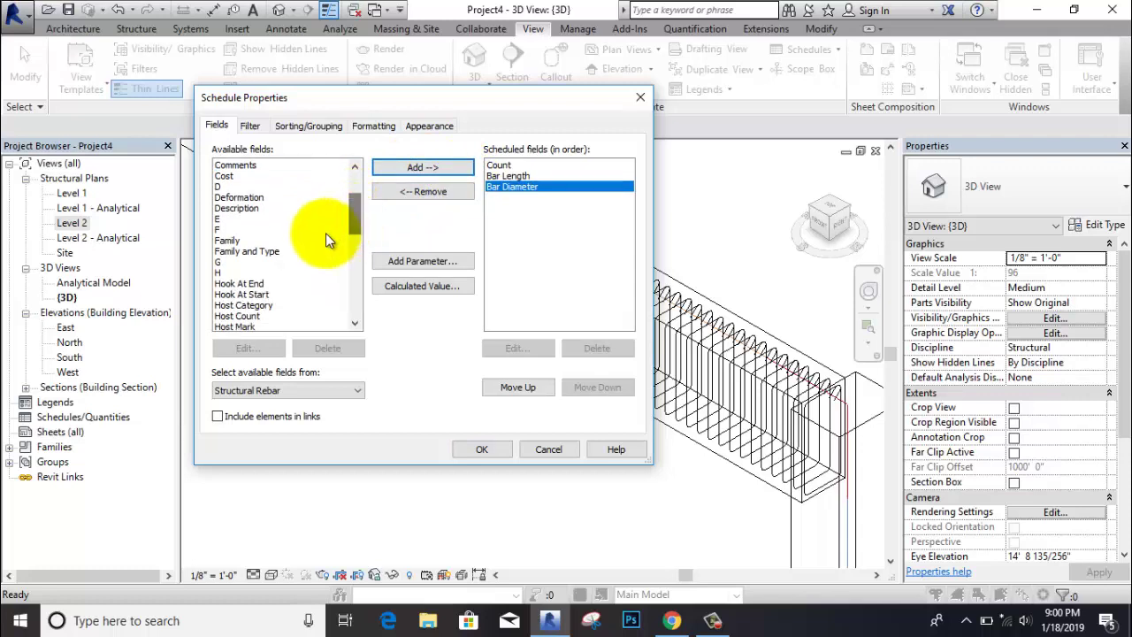
left_click(270, 241)
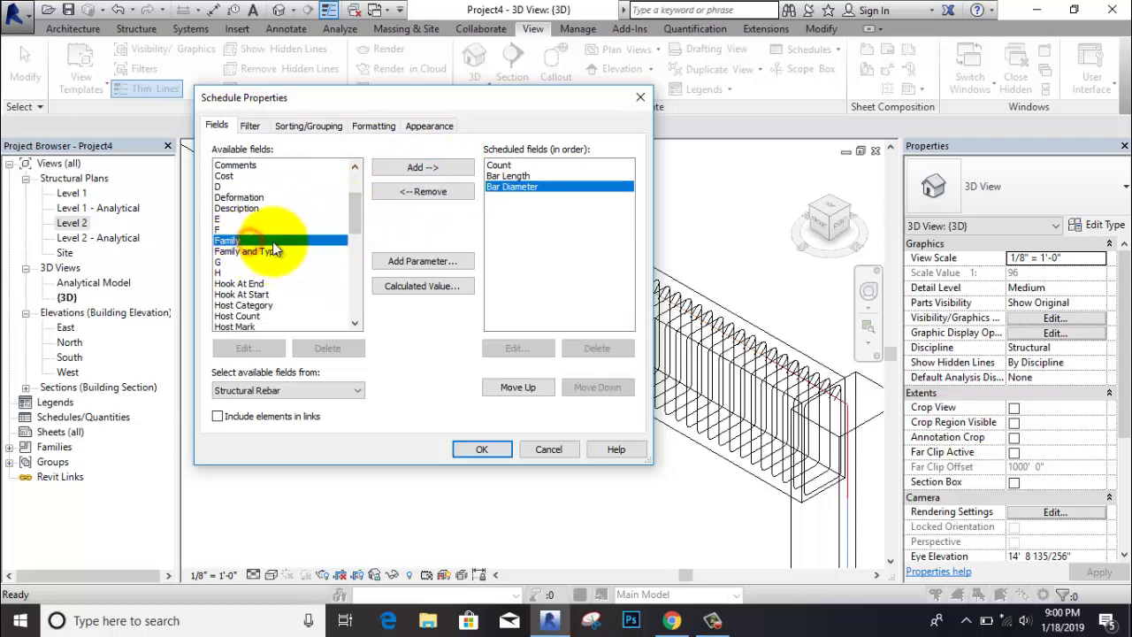
left_click(424, 168)
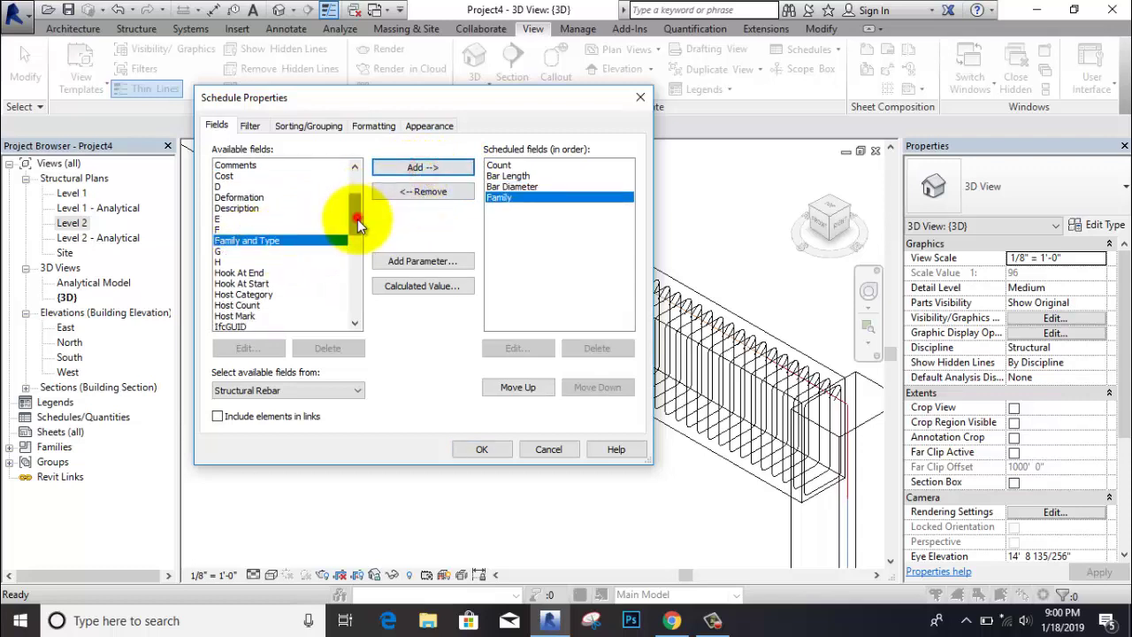
Step: Add Rebar Number, Quantity and Total Bar Length as scheduled fields
left_click_drag(357, 219, 359, 259)
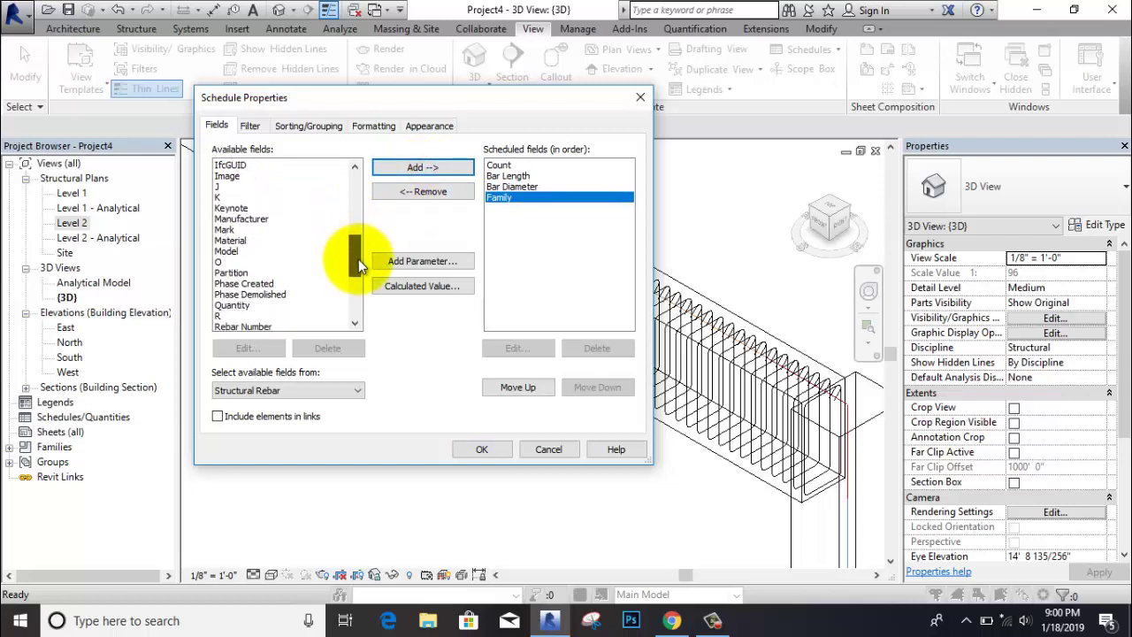
left_click_drag(358, 260, 358, 274)
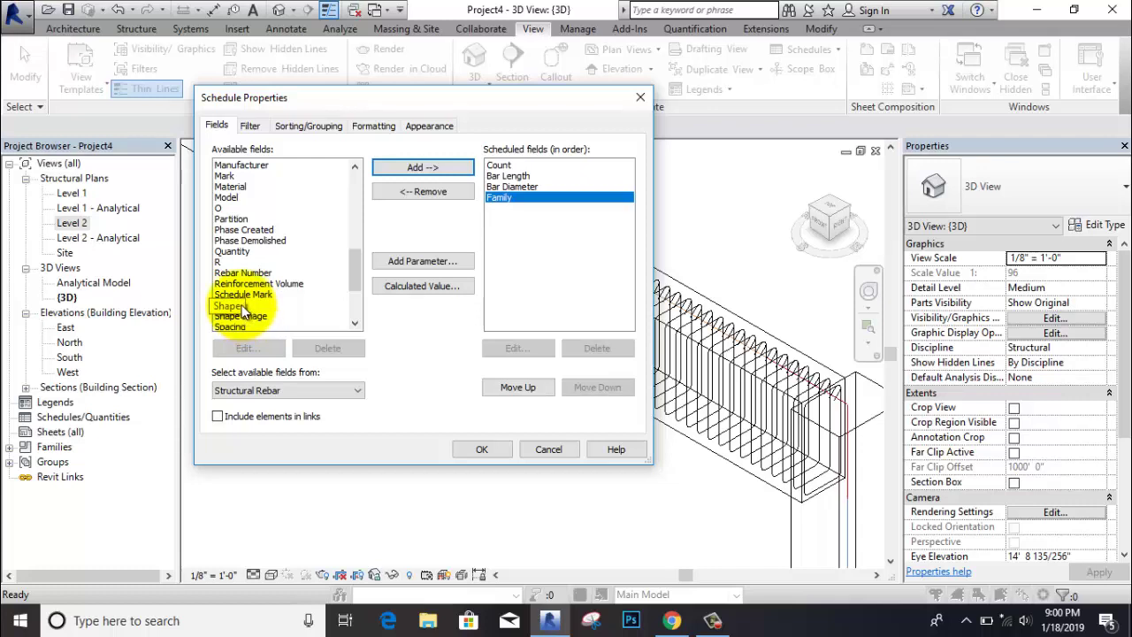
left_click(247, 272)
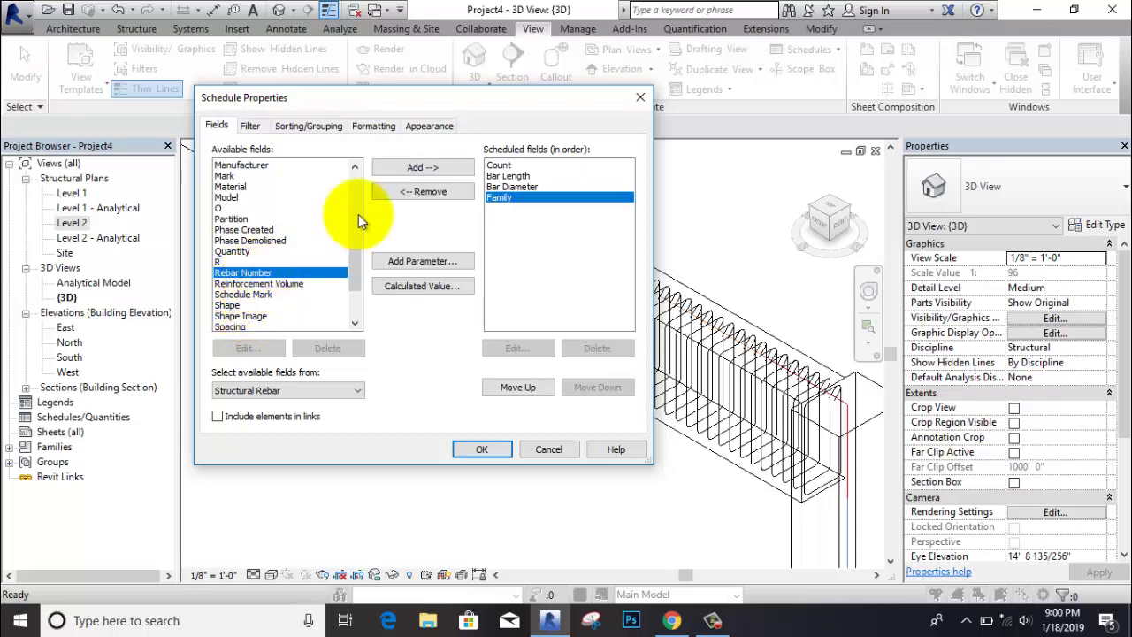
left_click(430, 168)
left_click(261, 251)
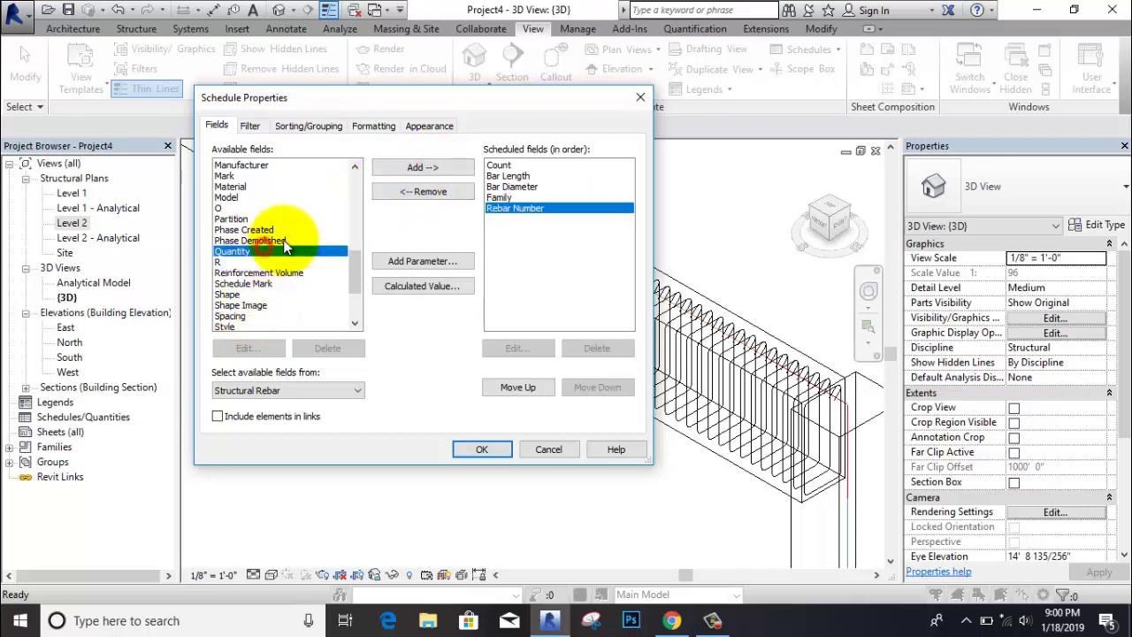
left_click(413, 170)
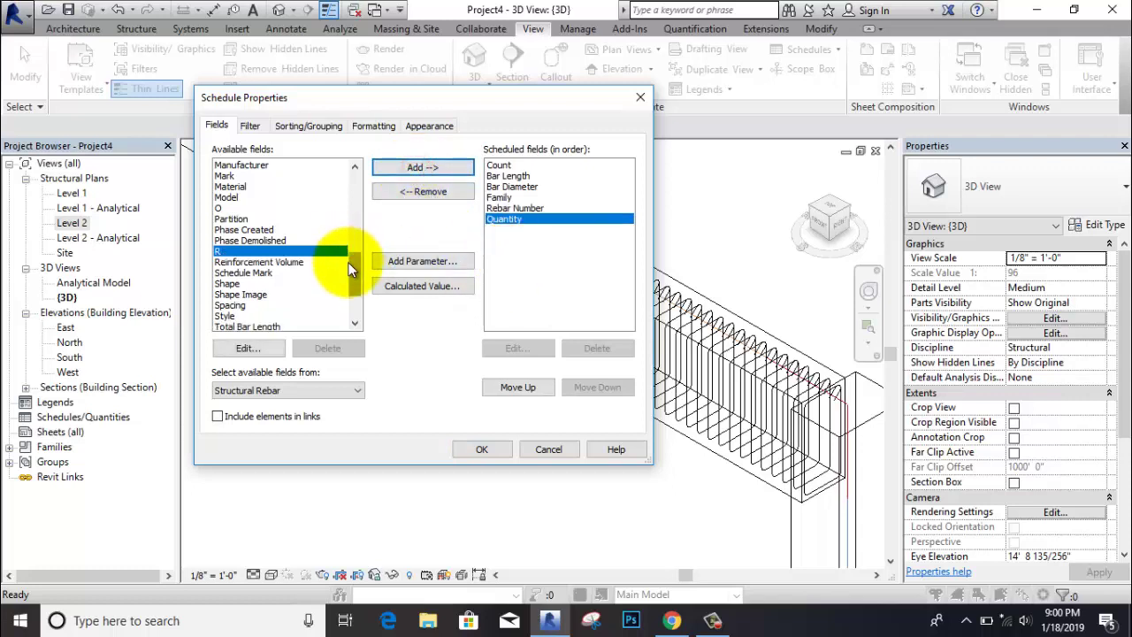
left_click_drag(354, 274, 357, 295)
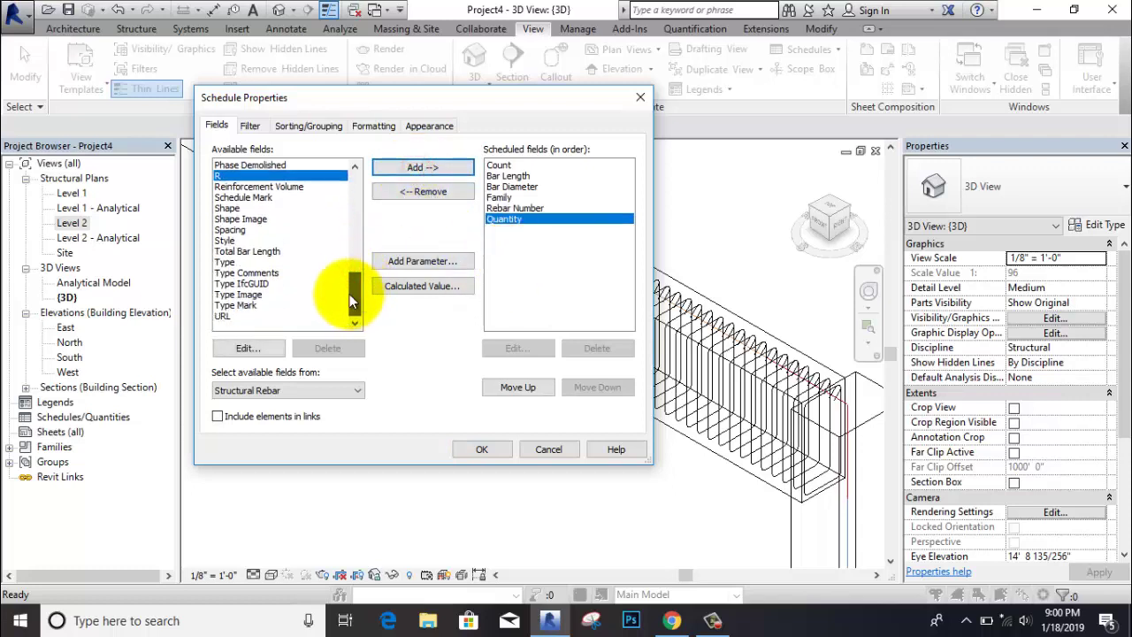
left_click(265, 253)
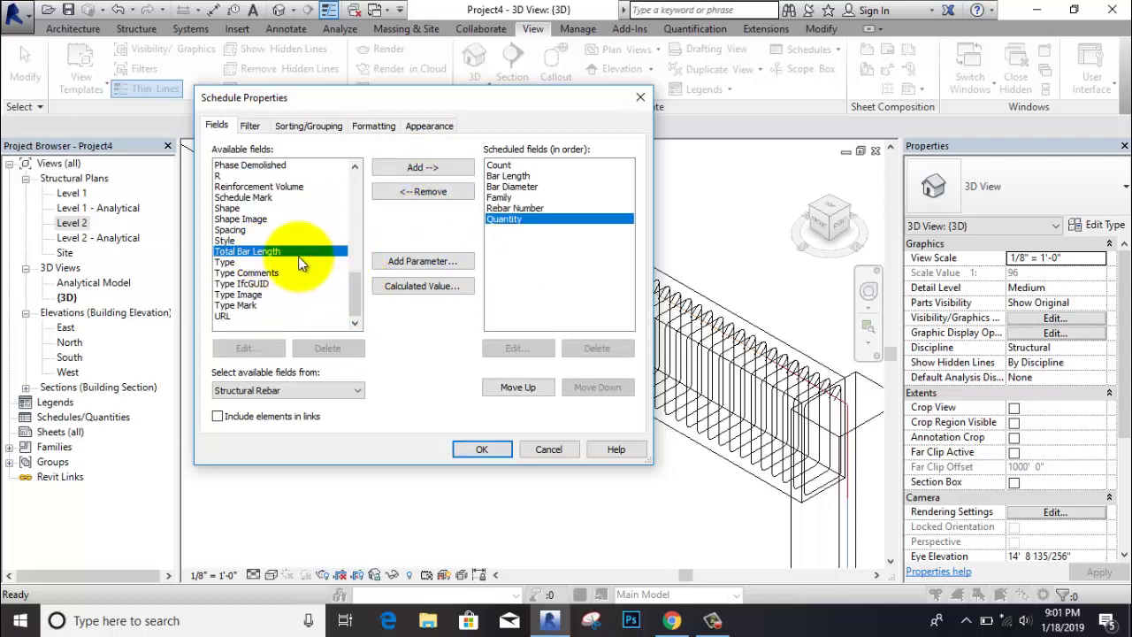
left_click(412, 171)
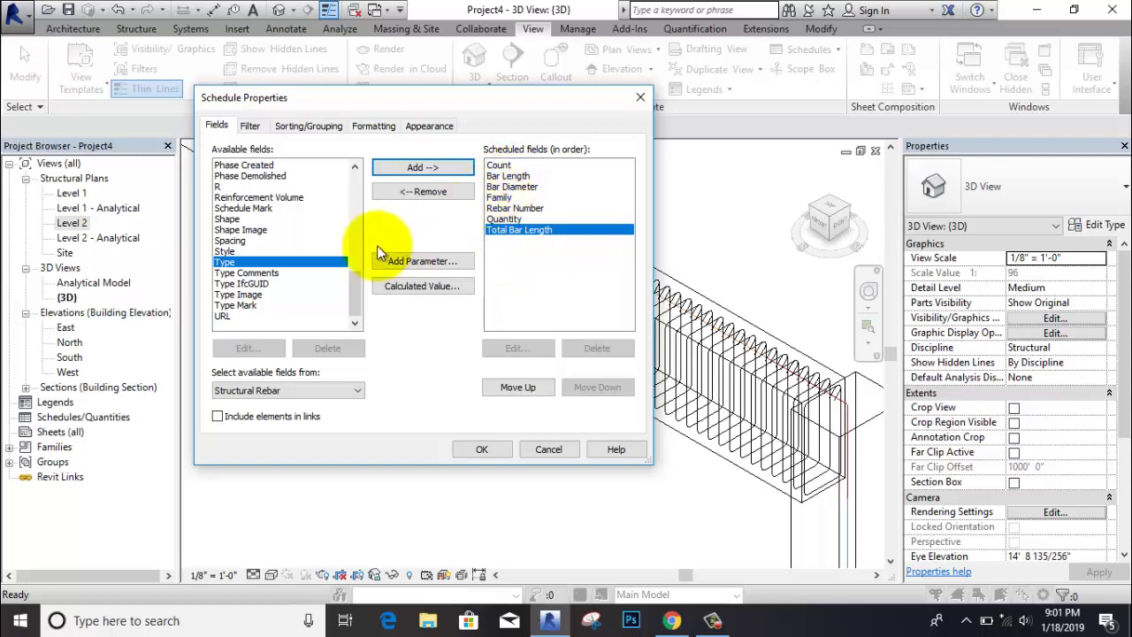
Step: Remove Count and Family from the scheduled fields
left_click_drag(356, 293, 356, 195)
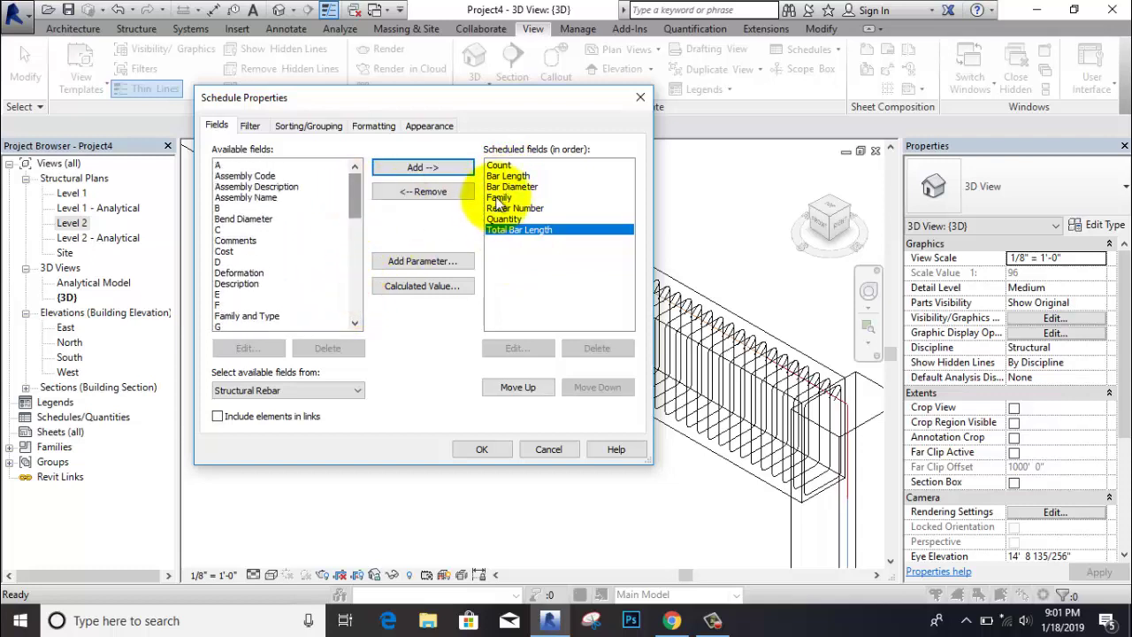
left_click(501, 165)
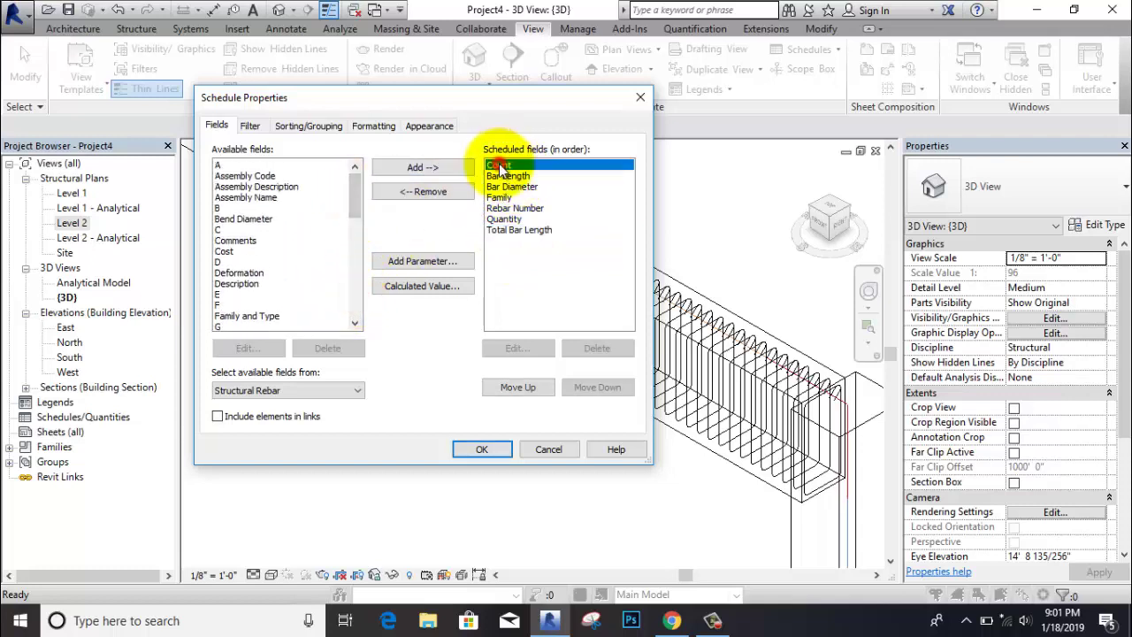
left_click(401, 193)
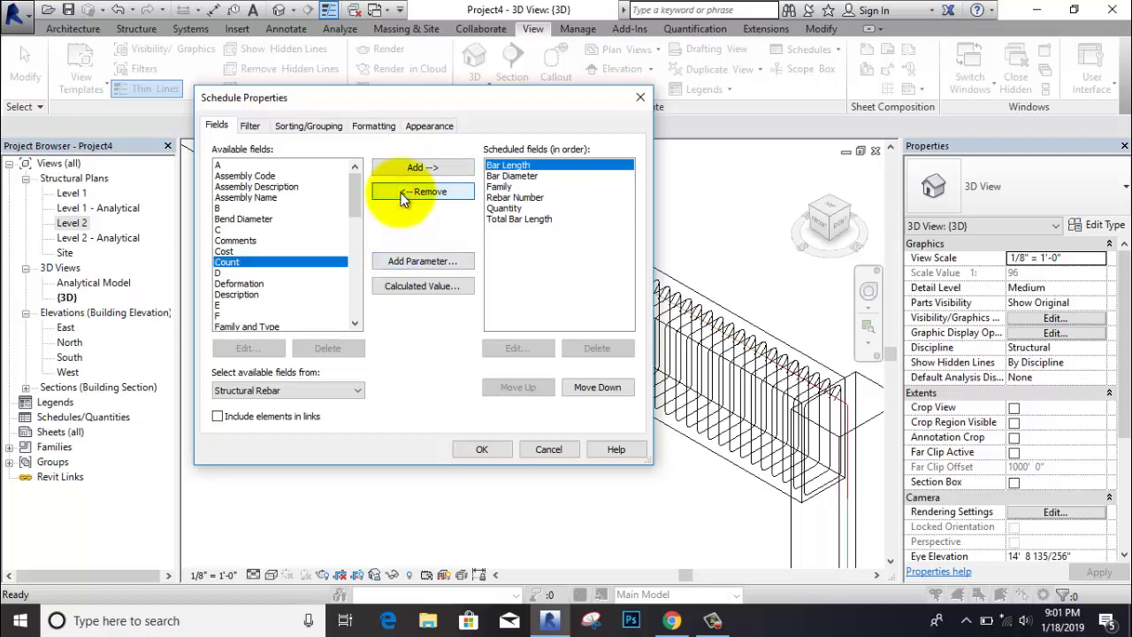
left_click(499, 187)
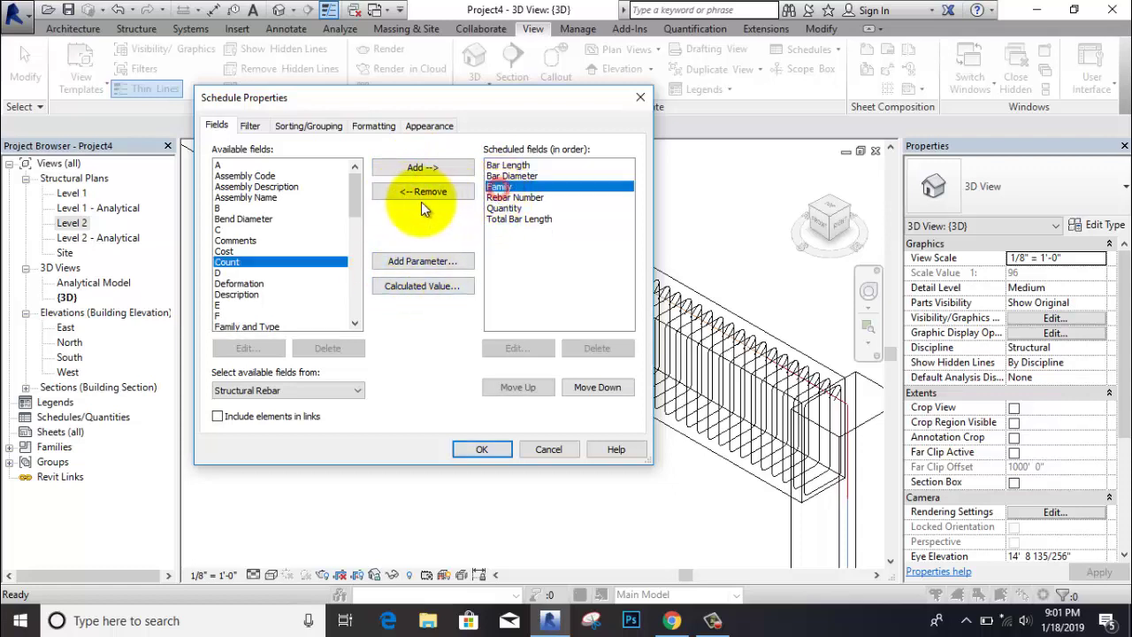
left_click(423, 193)
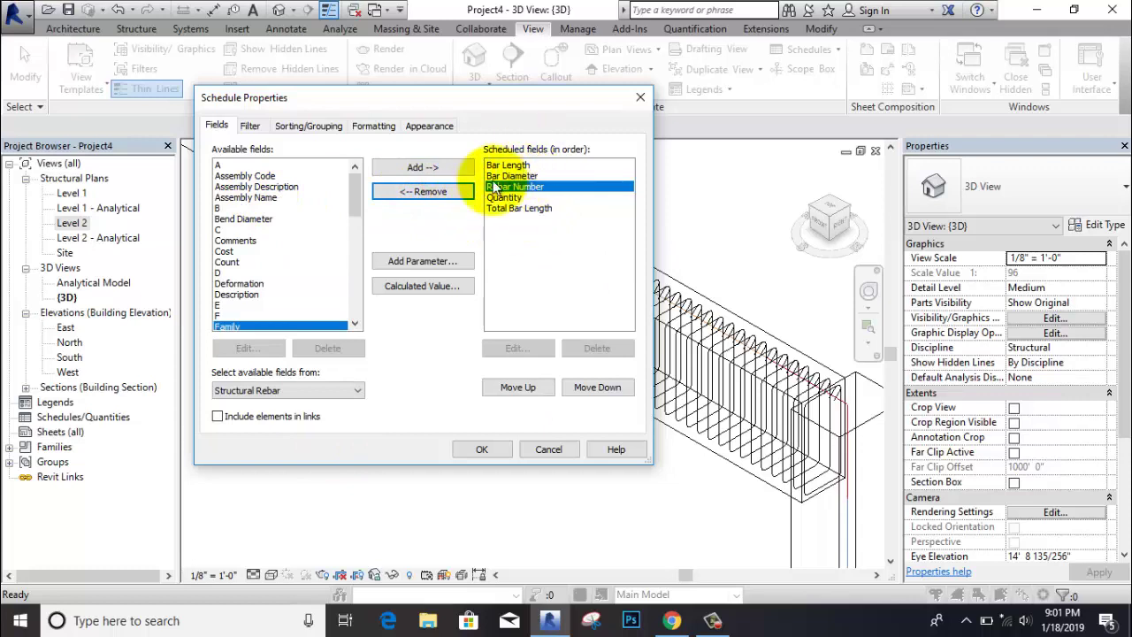
left_click(326, 126)
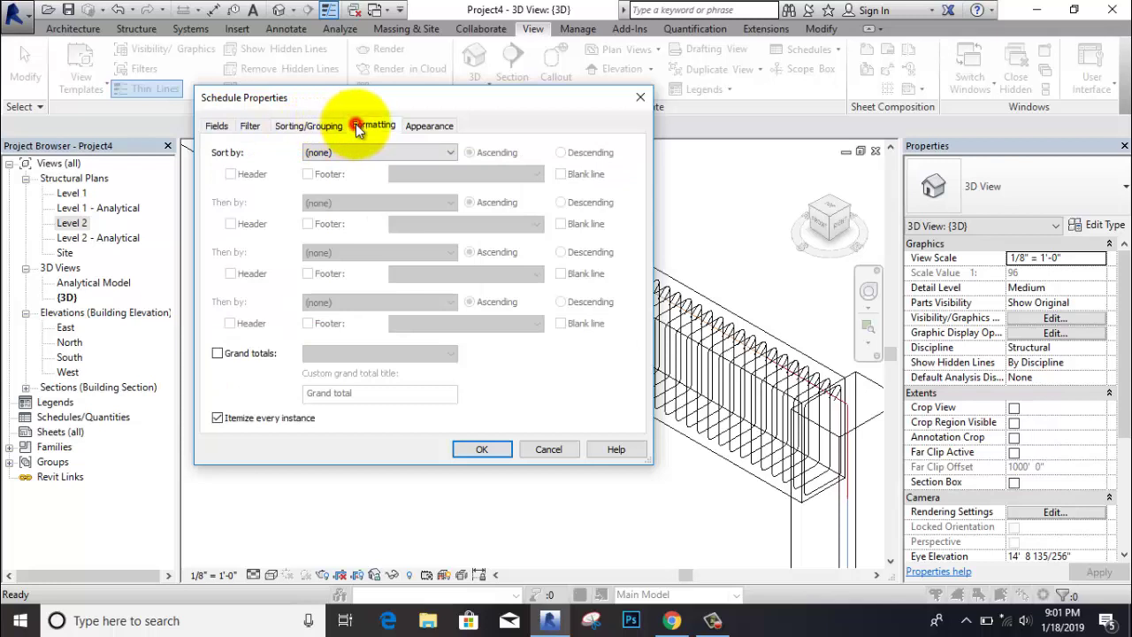
Step: Enable Calculate totals for Total Bar Length, Quantity and Bar Length, then apply the settings
left_click(359, 129)
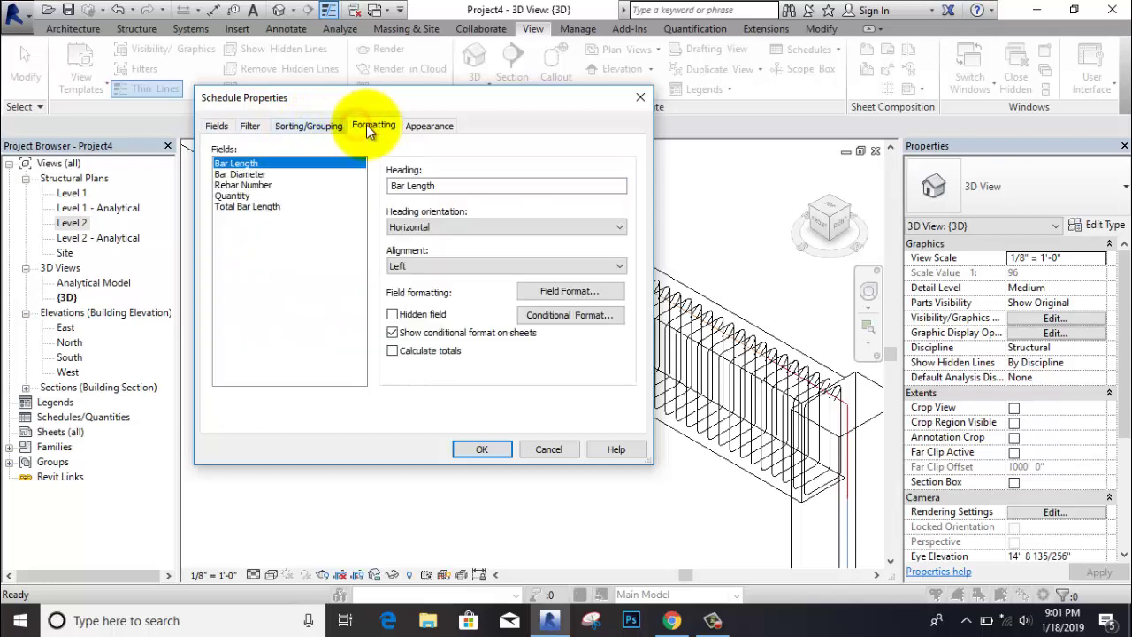
left_click(290, 207)
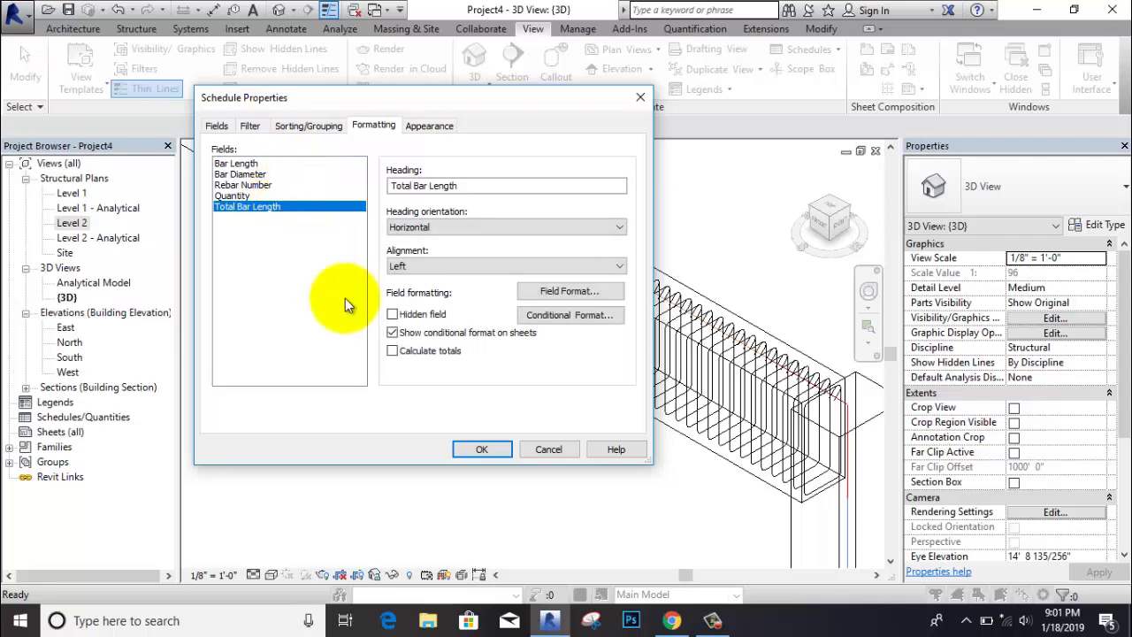
left_click(392, 352)
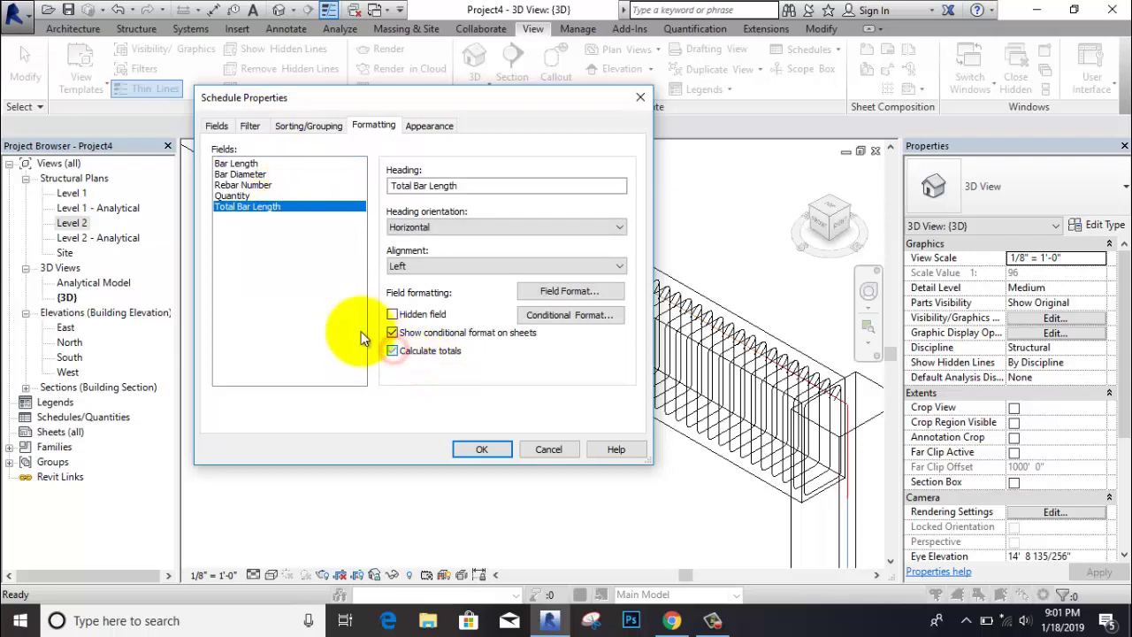
left_click(277, 195)
left_click(392, 351)
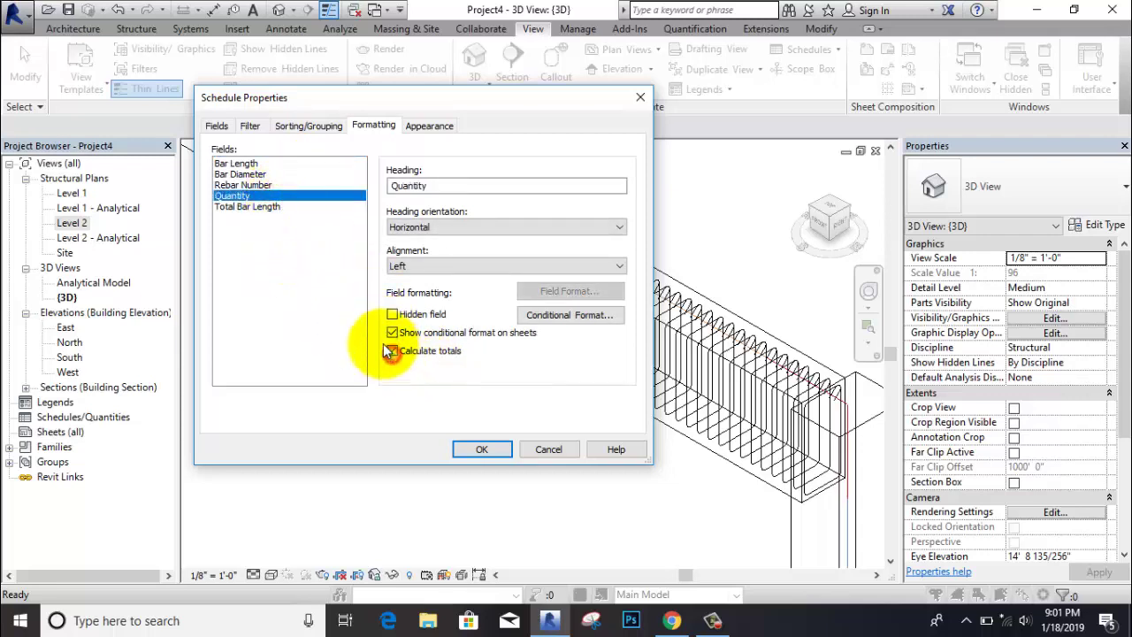
left_click(271, 187)
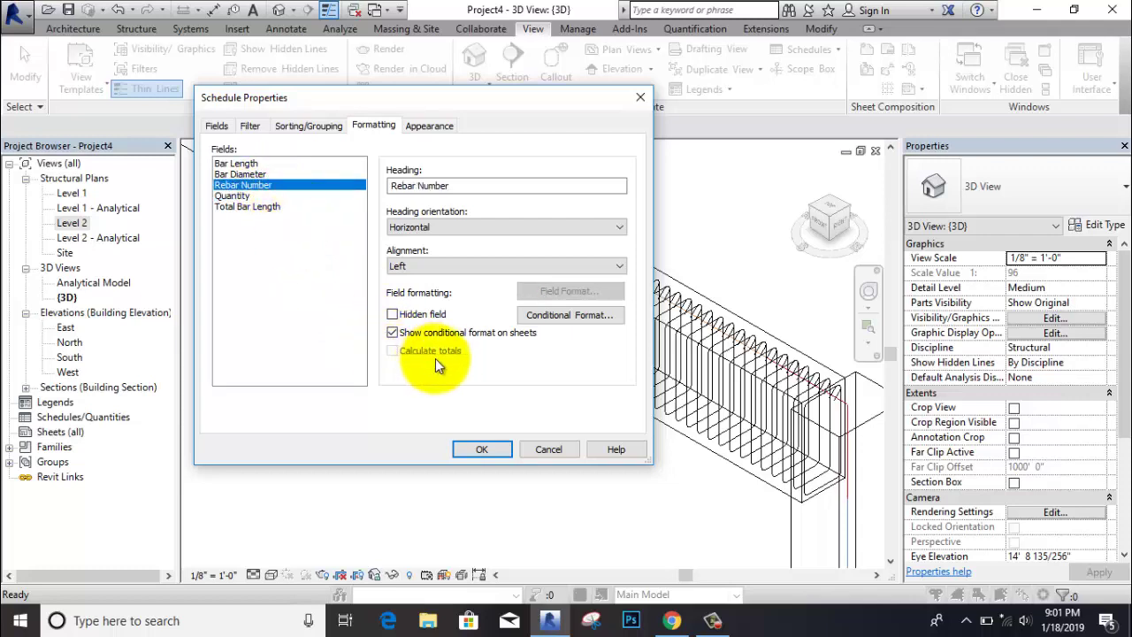
left_click(267, 177)
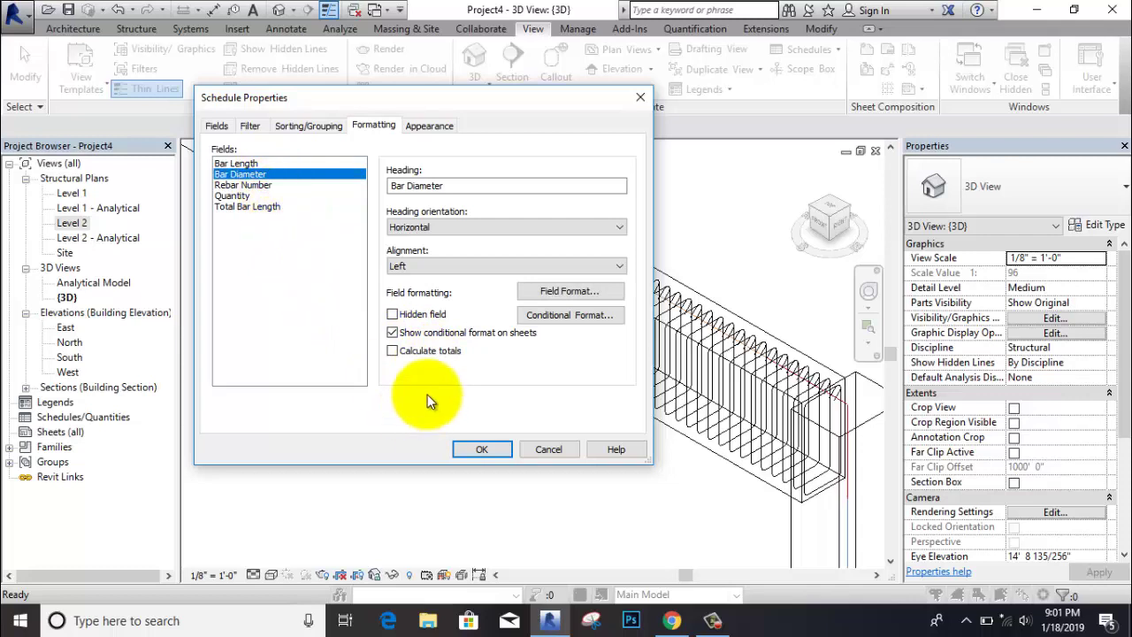
left_click(288, 163)
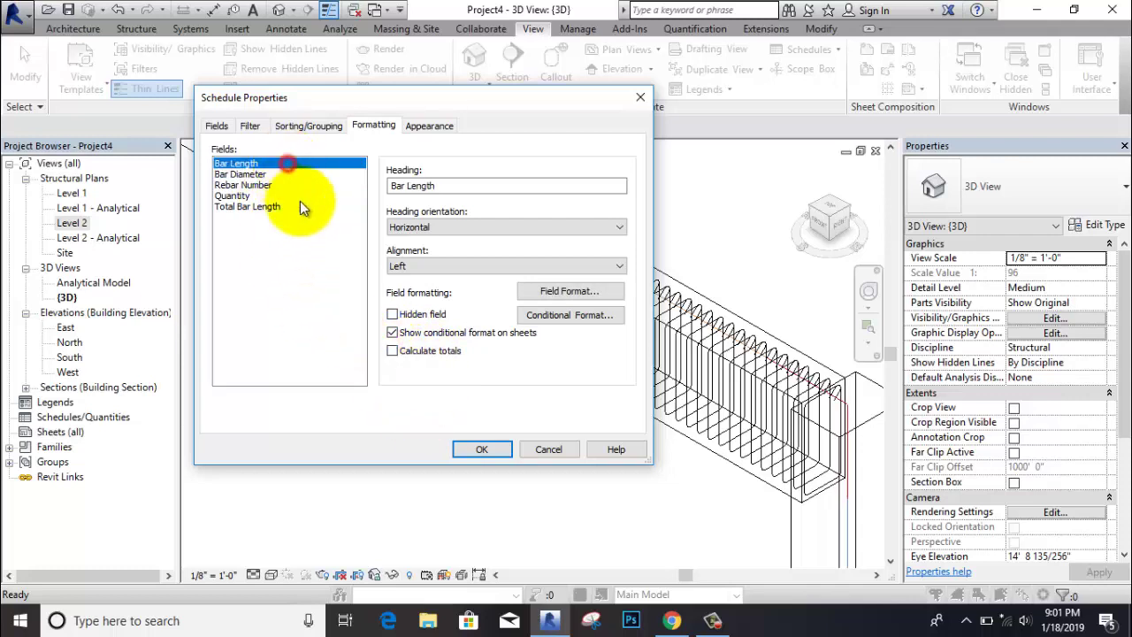
left_click(391, 351)
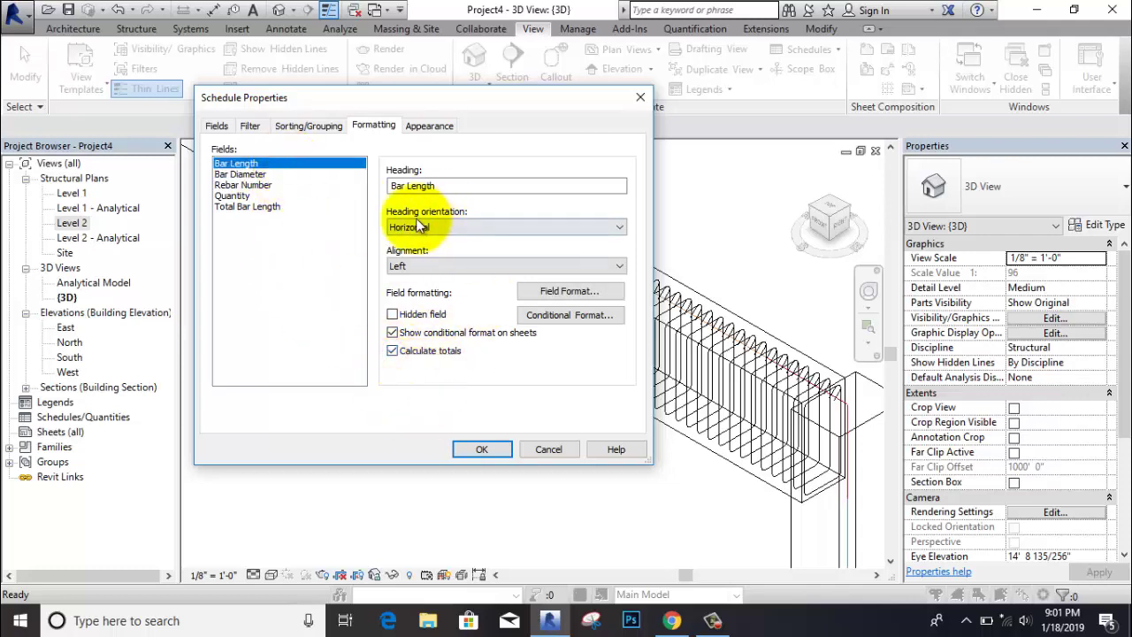
left_click(478, 451)
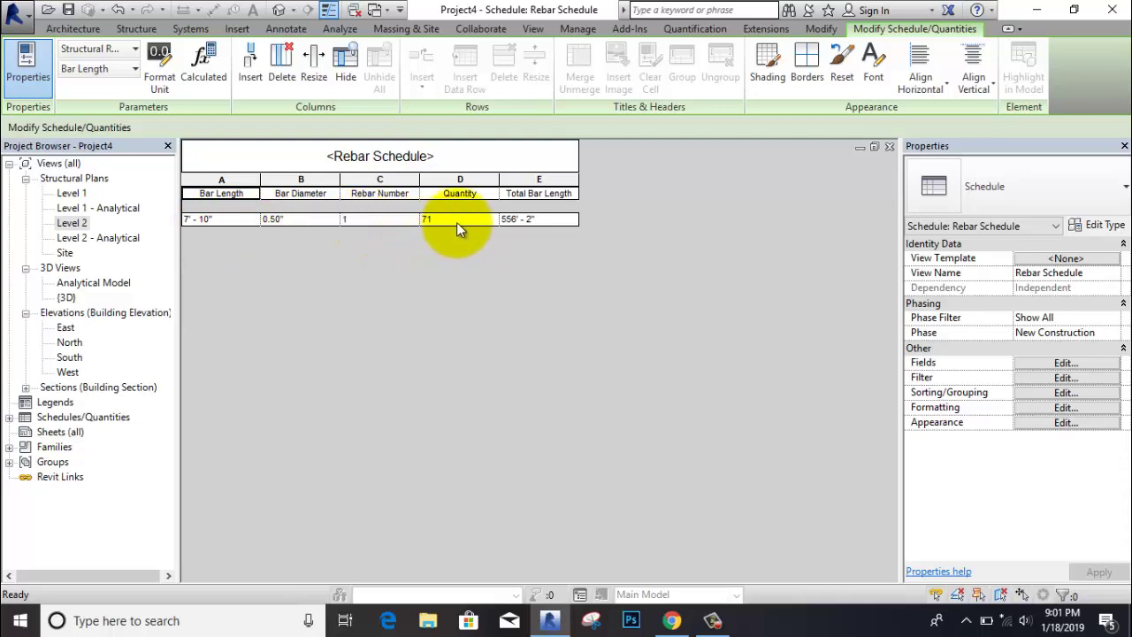
Step: Select the 556' - 2" Total Bar Length cell in the schedule's data row
left_click(553, 221)
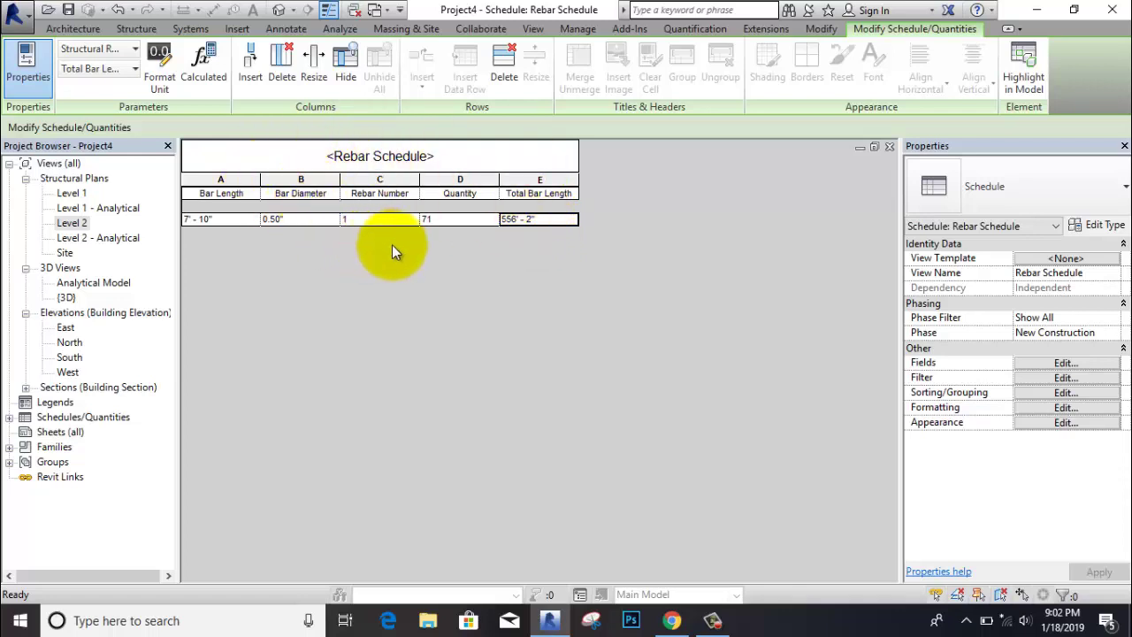
Step: Add Count and Family fields so the schedule shows Count 1 and Family Rebar Bar
left_click(1075, 364)
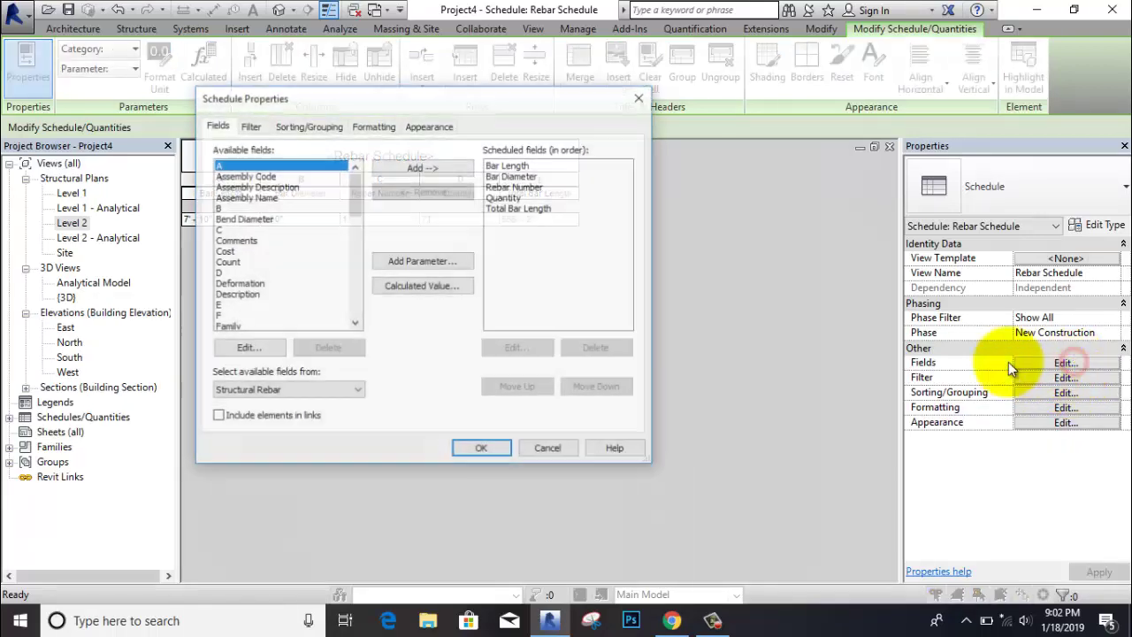
left_click(246, 261)
left_click(427, 169)
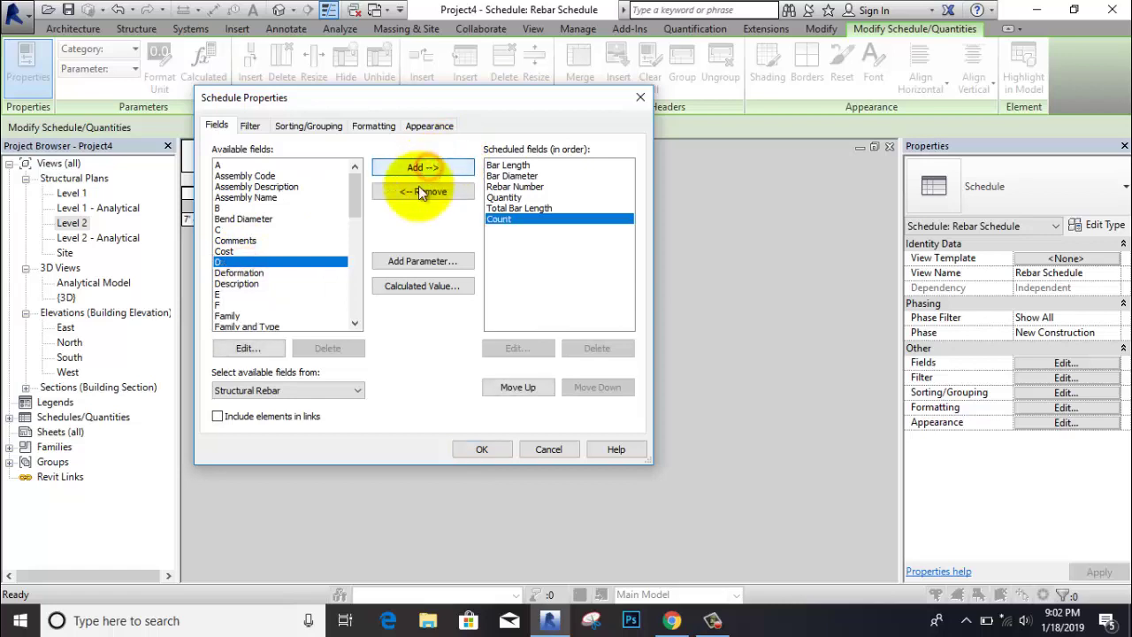
scroll(304, 261, "down", 2)
left_click(257, 261)
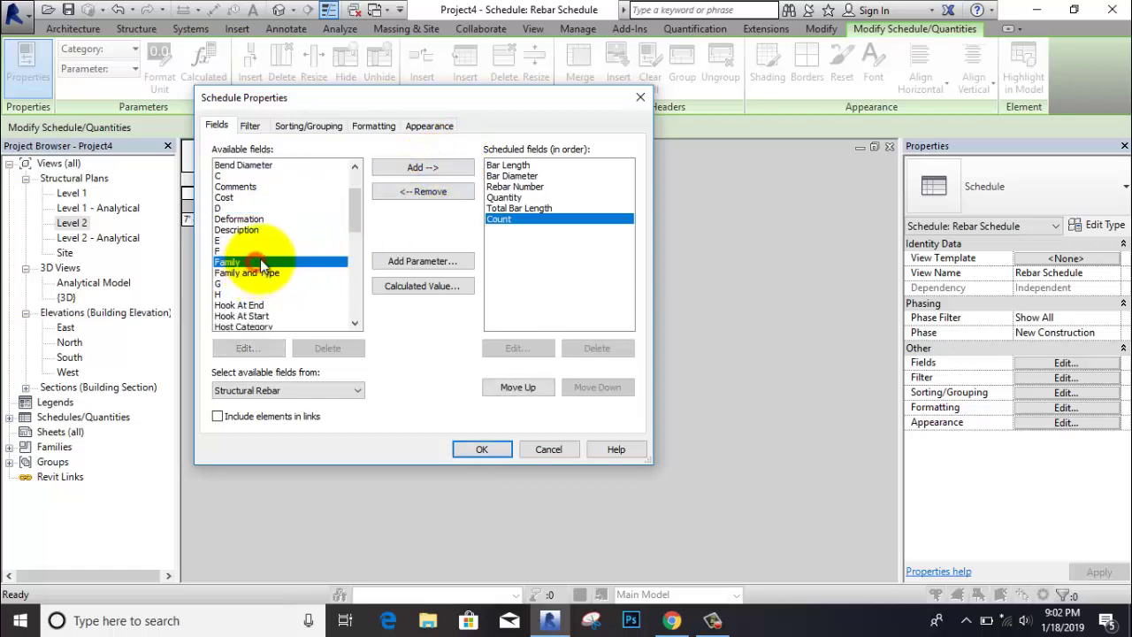
left_click(416, 173)
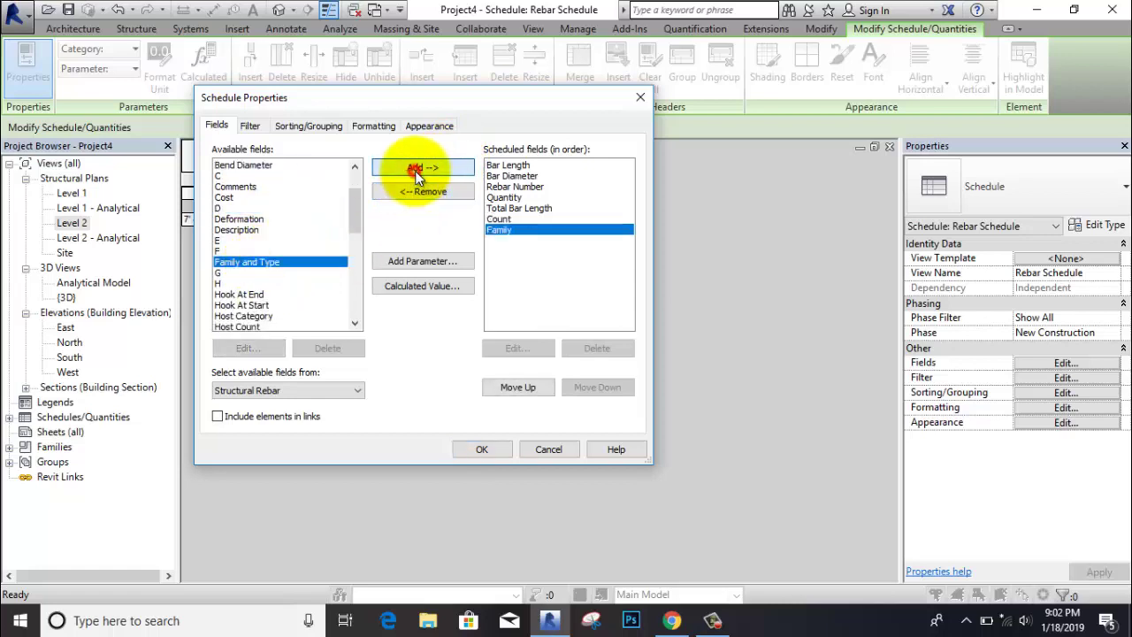
left_click(479, 449)
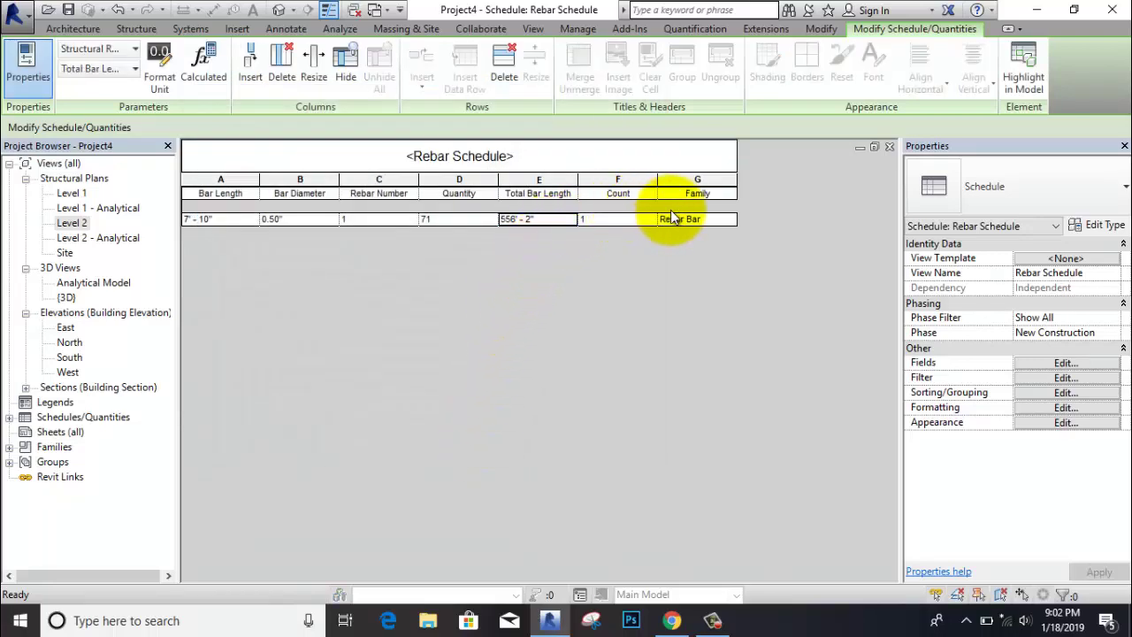
left_click(699, 219)
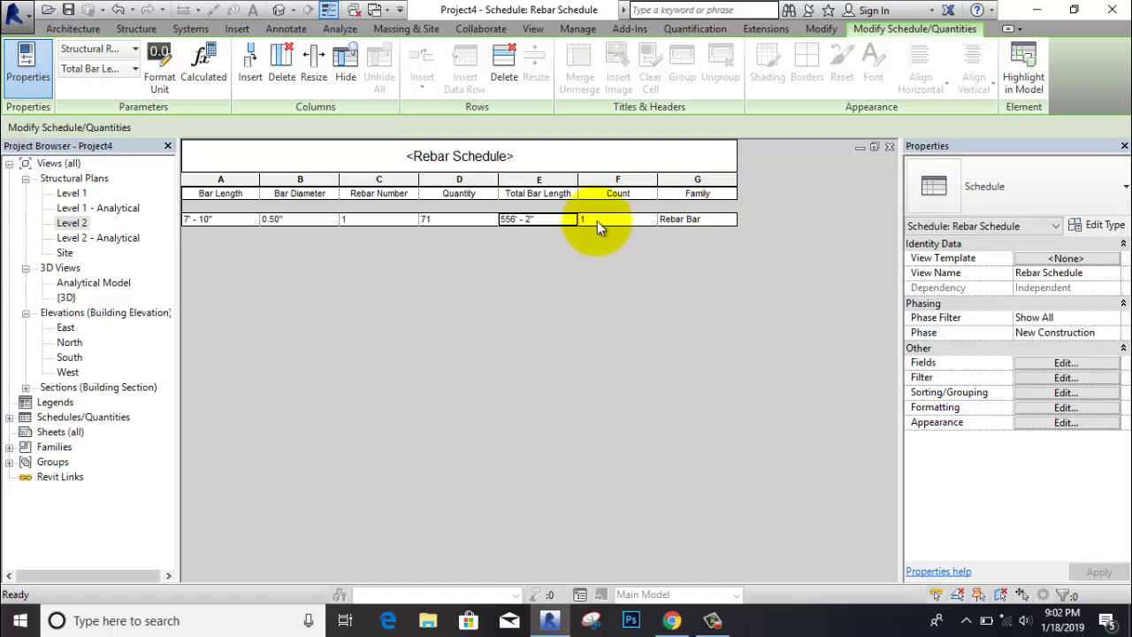
left_click(1058, 363)
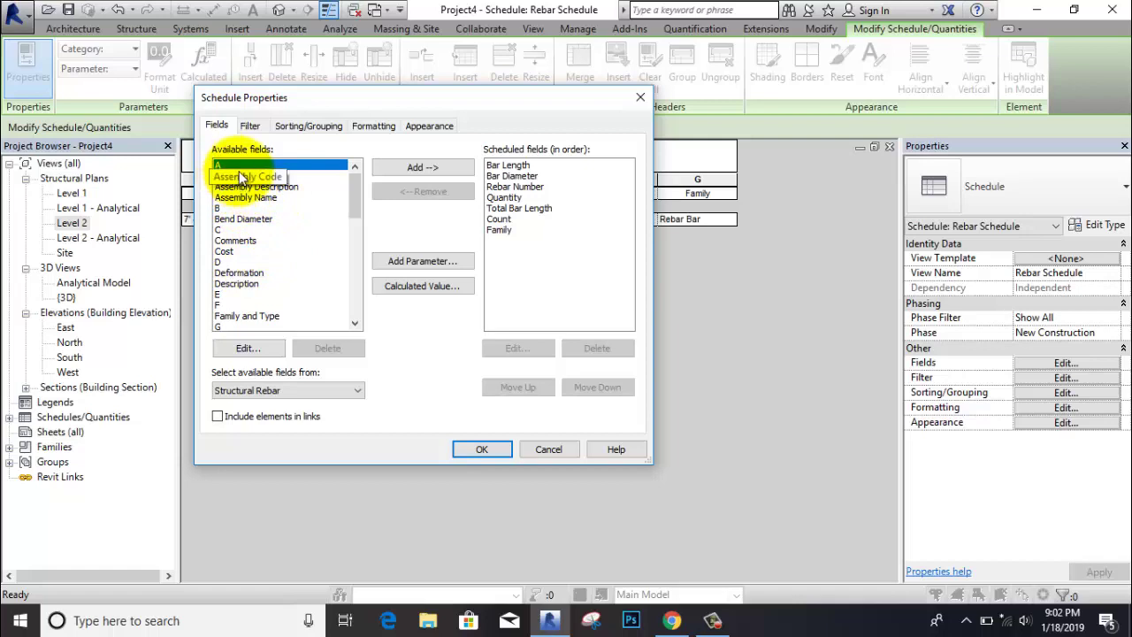
Step: Add fields A and B, showing 0' - 5" and 2' - 6" in the schedule
left_click(408, 168)
left_click(260, 197)
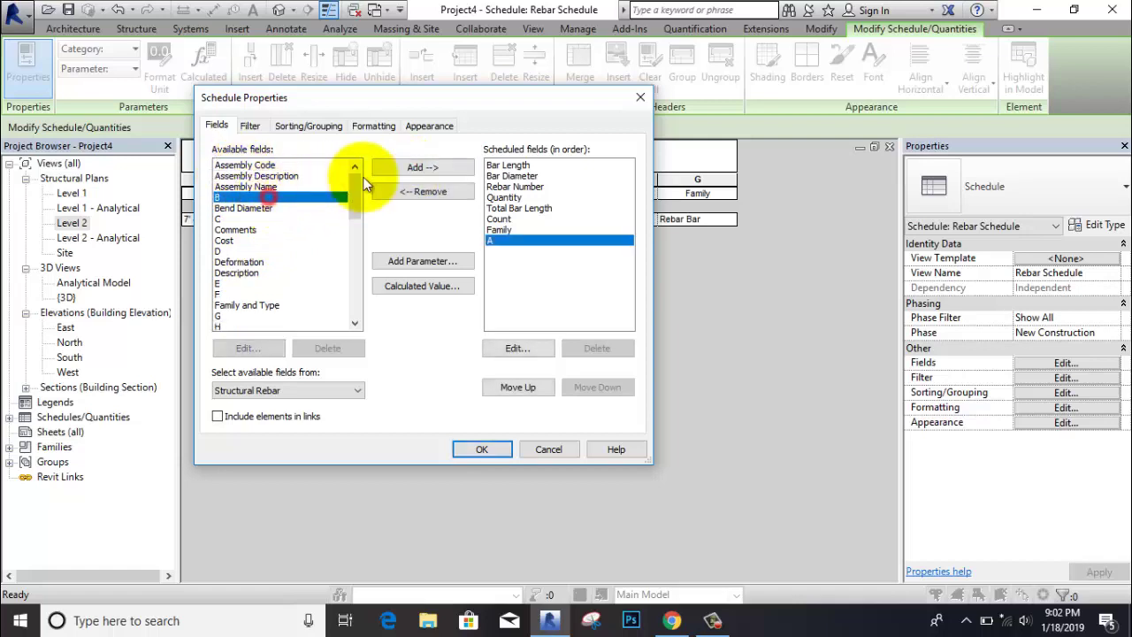
left_click(391, 167)
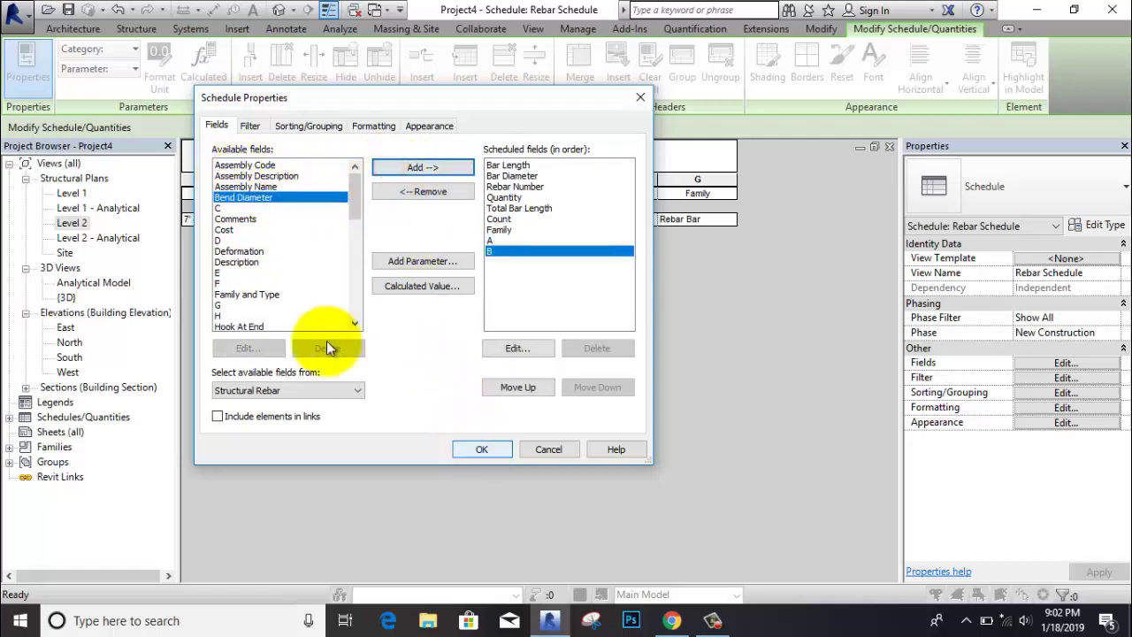
left_click(483, 447)
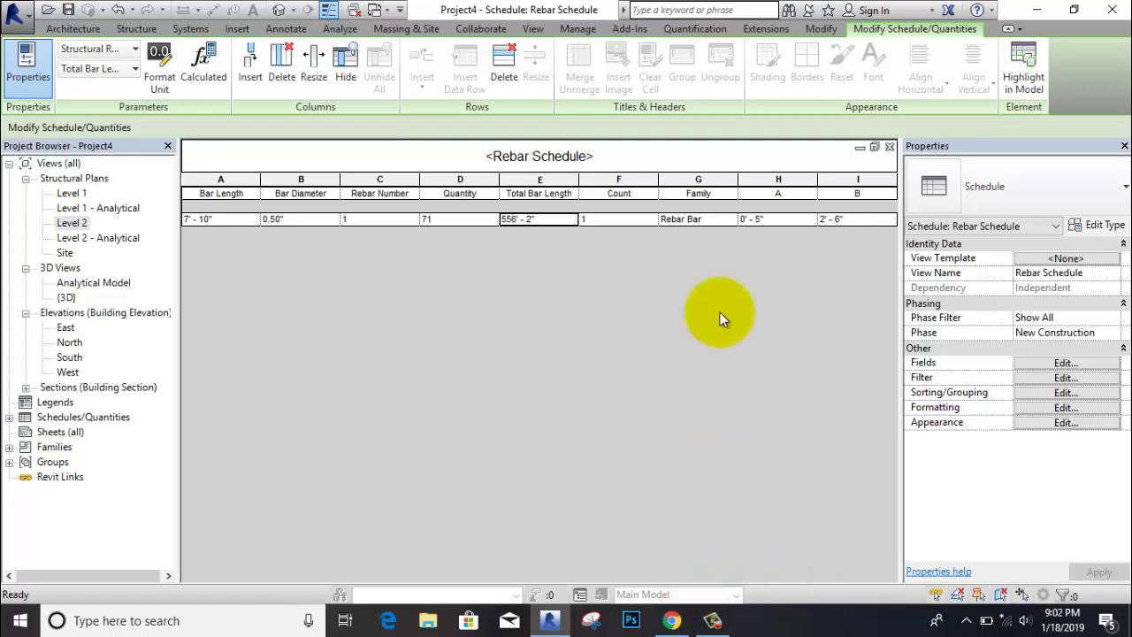
left_click(787, 219)
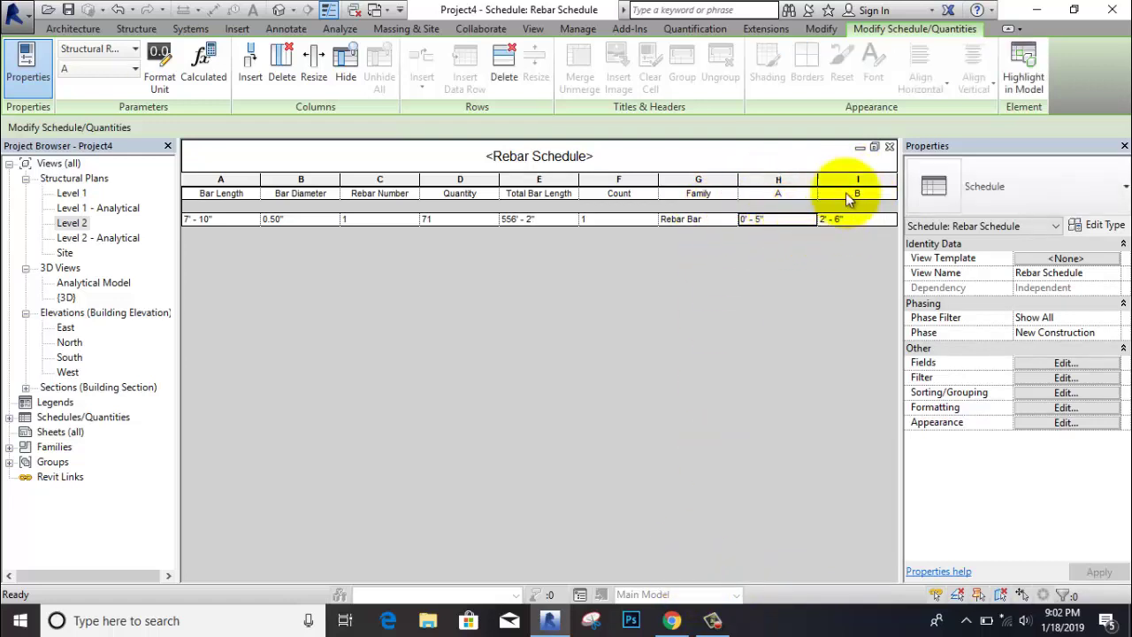
left_click(864, 221)
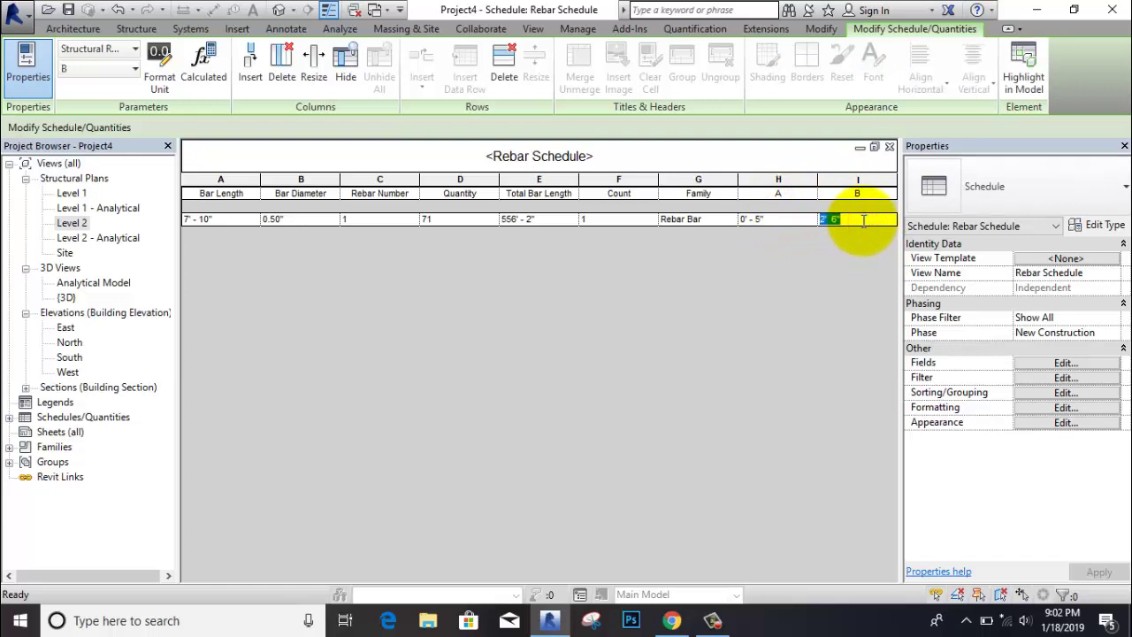
Step: Open the Level 1 structural plan, then the default 3D view
double_click(71, 193)
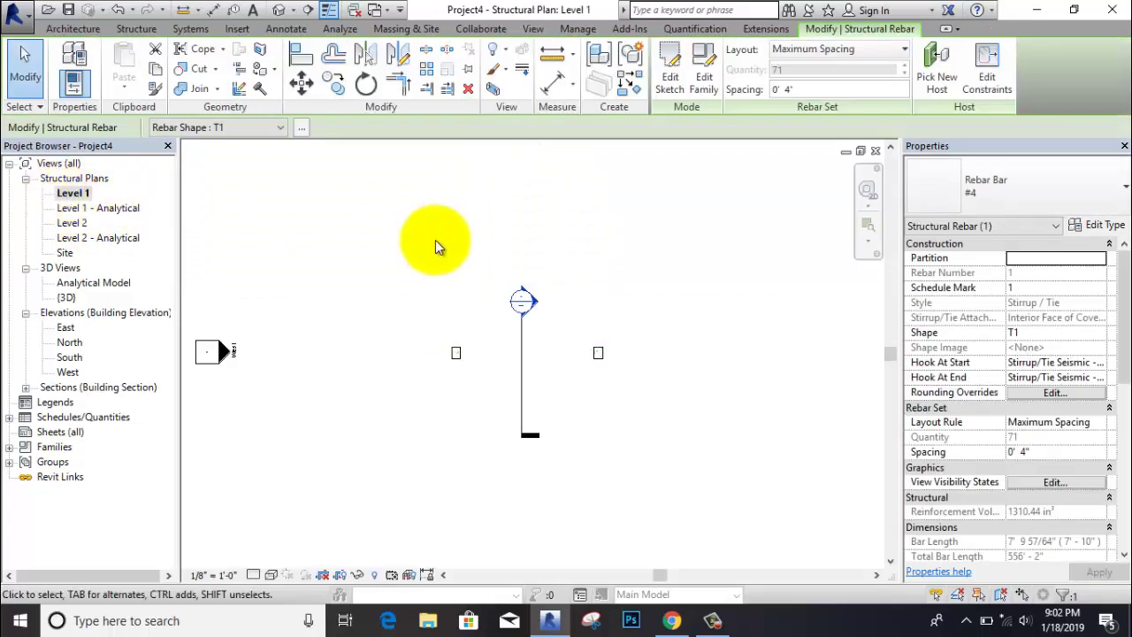
left_click(532, 29)
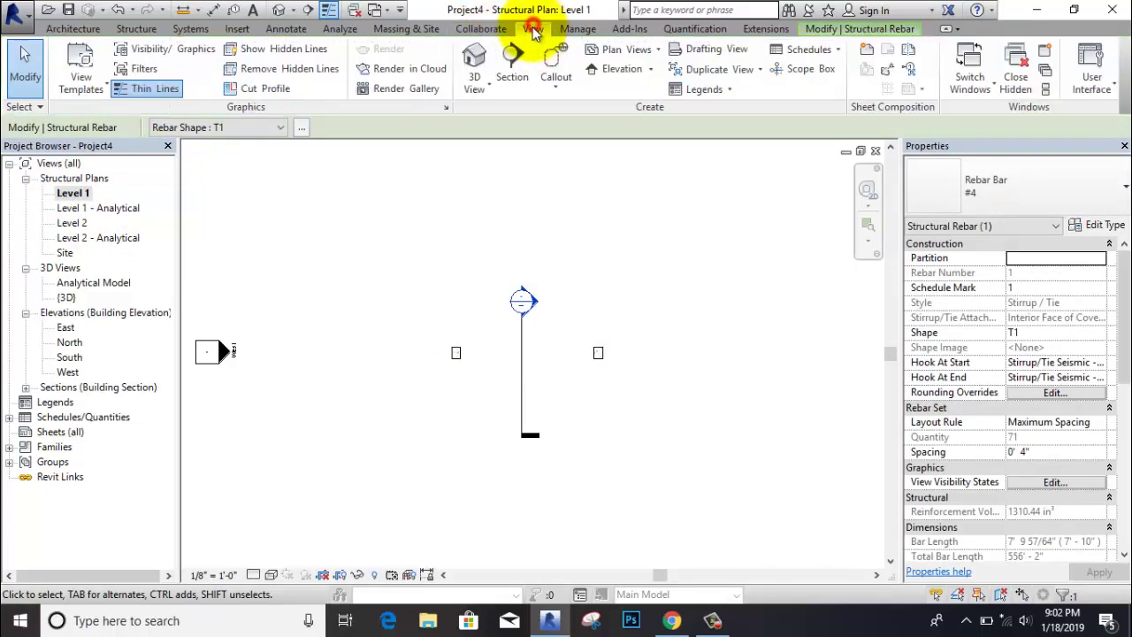
left_click(478, 59)
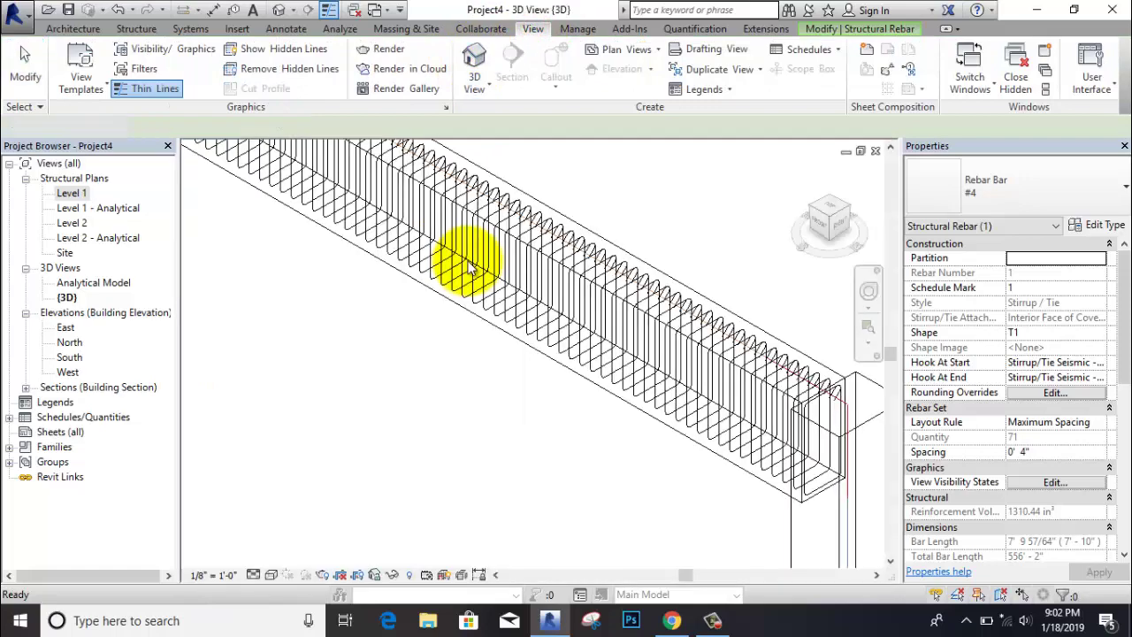
scroll(455, 316, "down", 2)
scroll(228, 243, "down", 2)
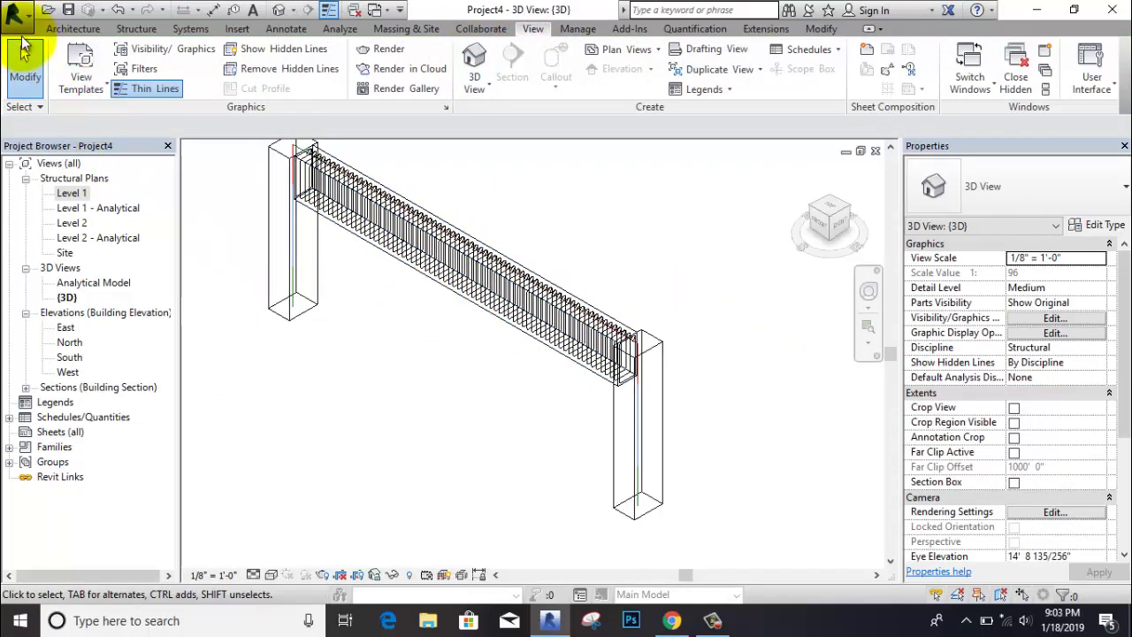
Step: Open Section 1 from the Building Sections group in the Project Browser
left_click(31, 389)
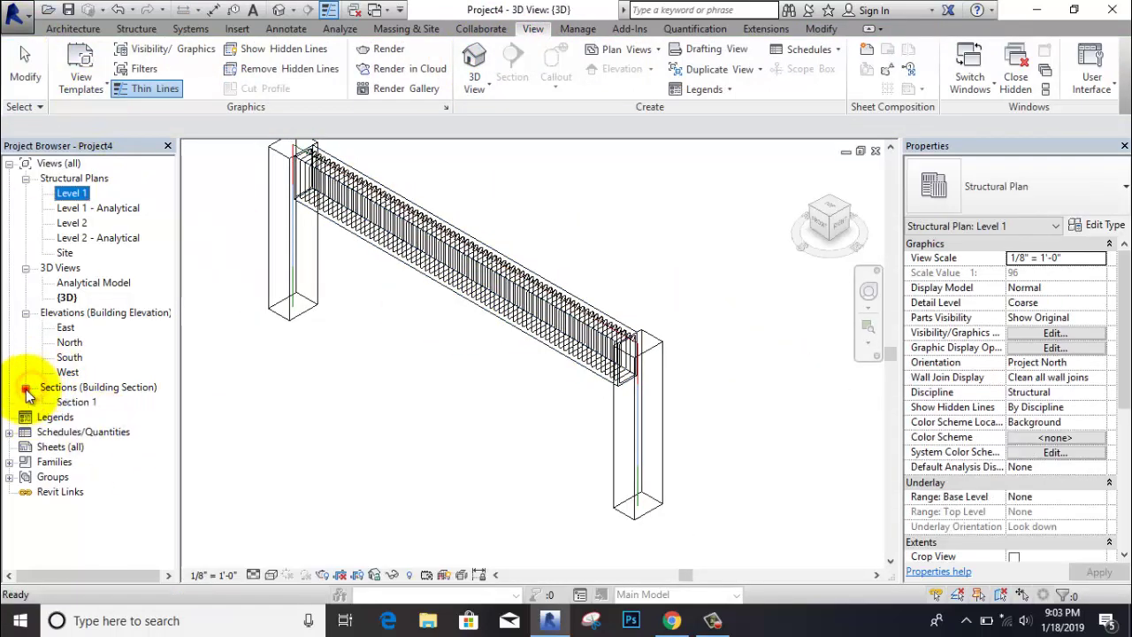
double_click(75, 402)
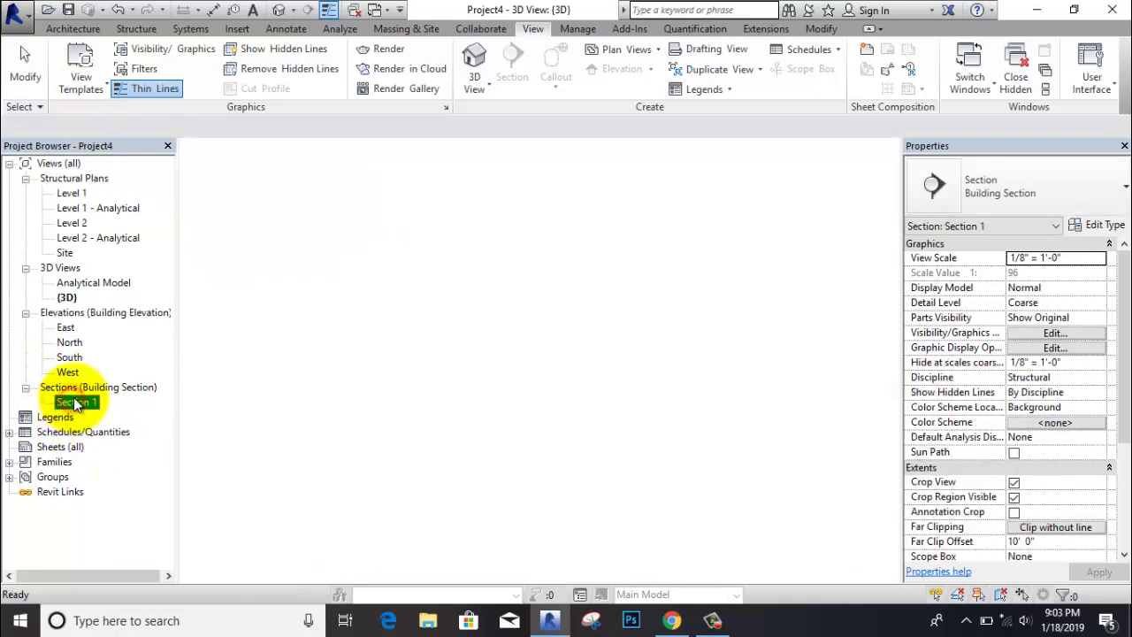
scroll(405, 323, "down", 2)
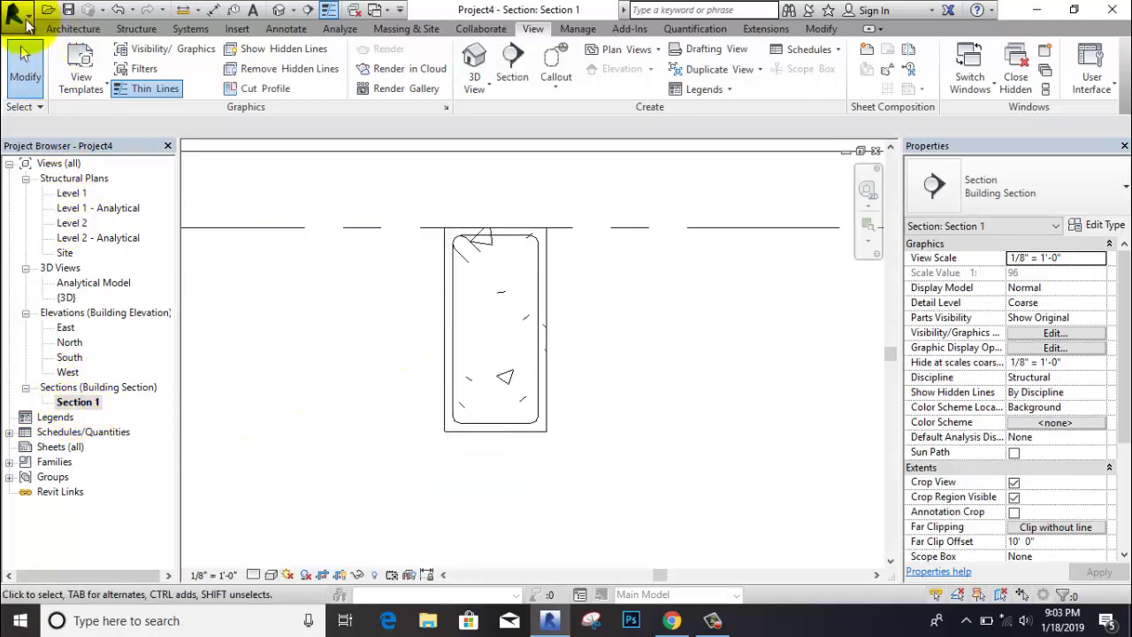
left_click(9, 432)
left_click(69, 447)
Step: Open the Rebar Schedule and export it as Rebar Schedule.txt to Documents
double_click(67, 447)
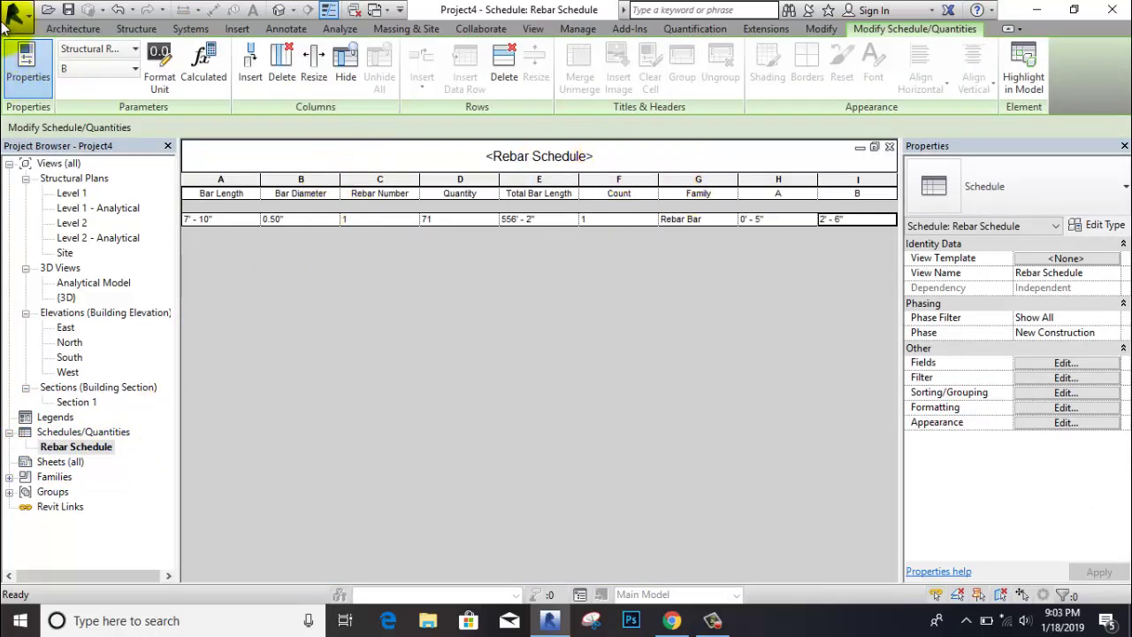
key("alt+f")
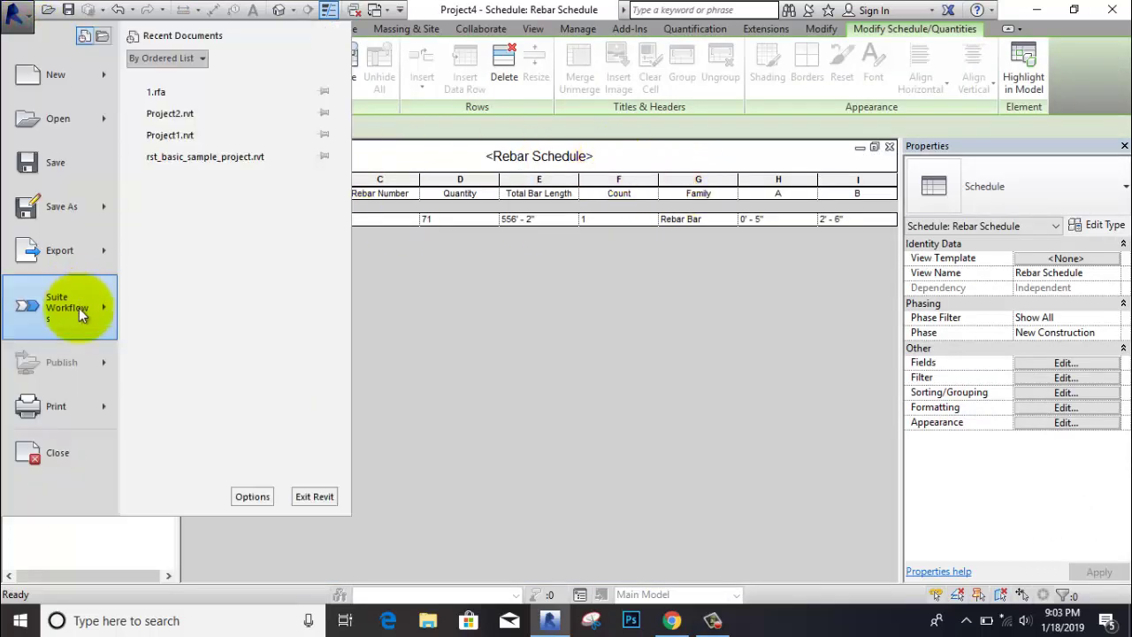
left_click(74, 255)
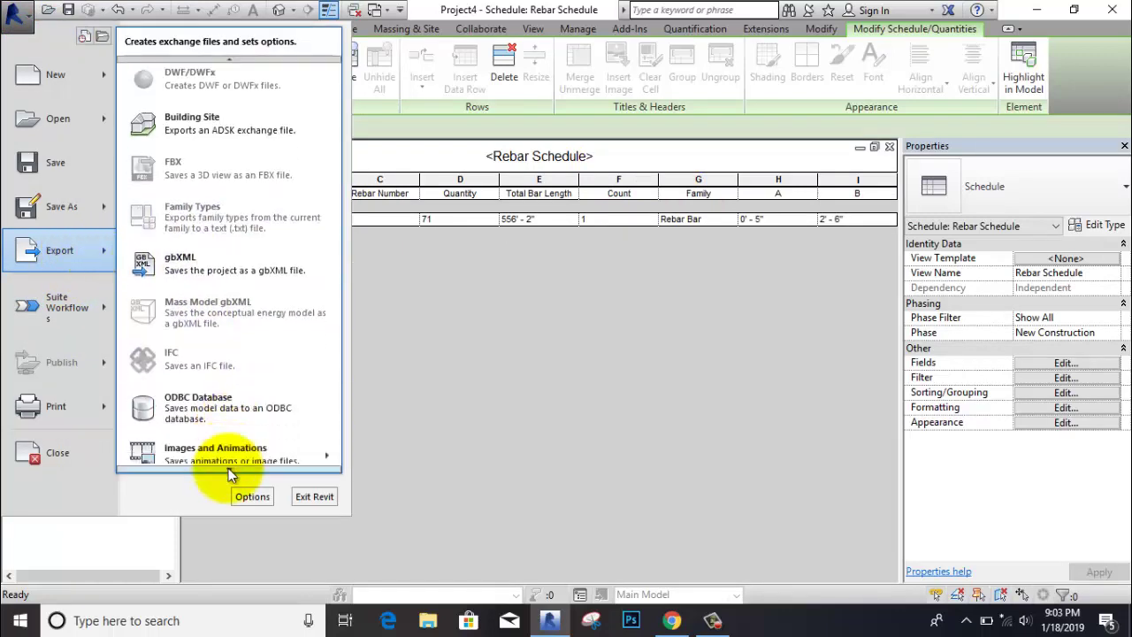
mouse_move(230, 400)
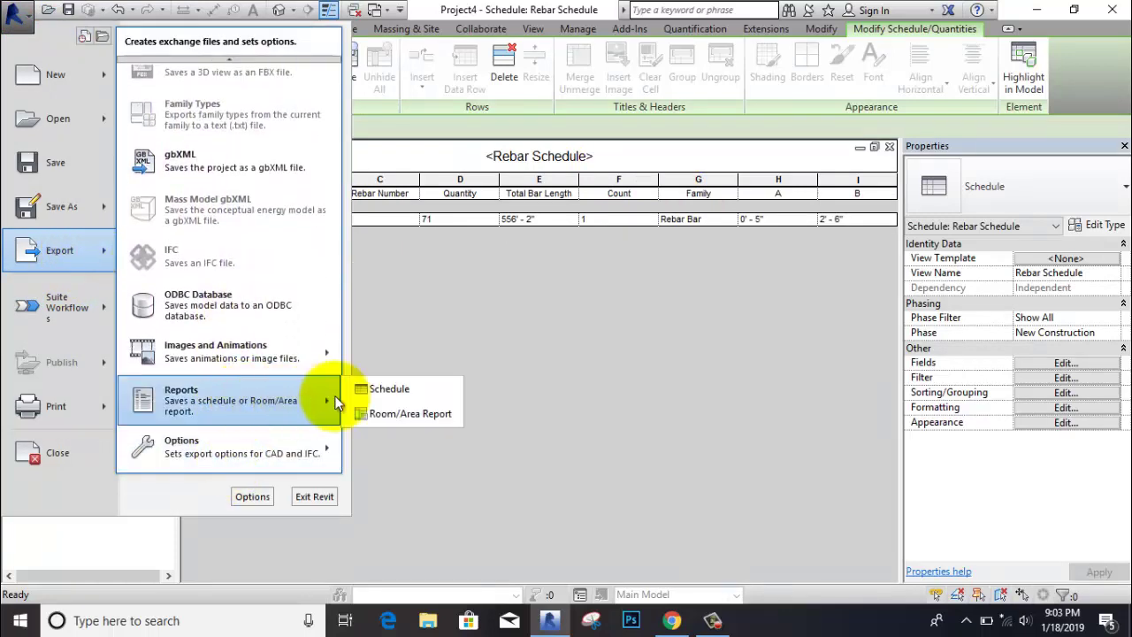
left_click(392, 390)
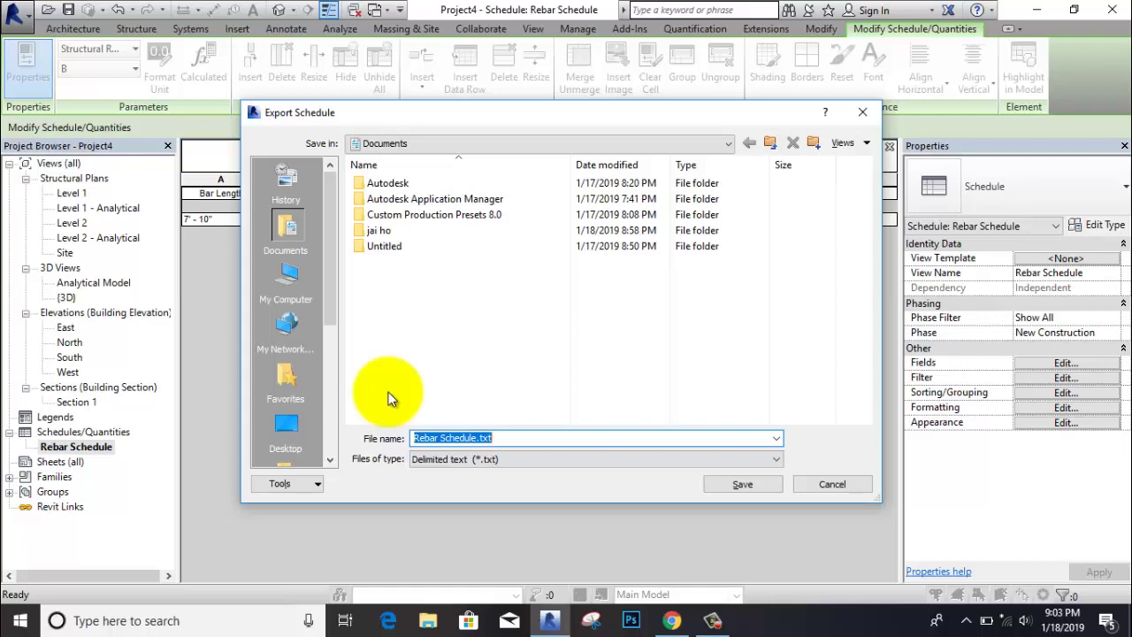
left_click(744, 485)
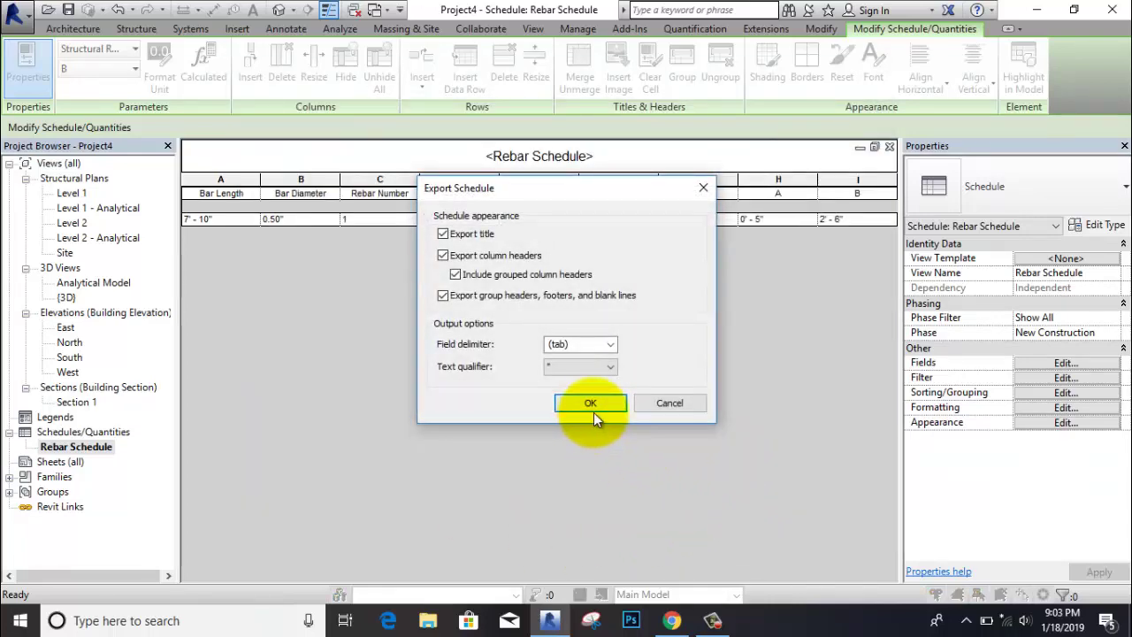
left_click(653, 403)
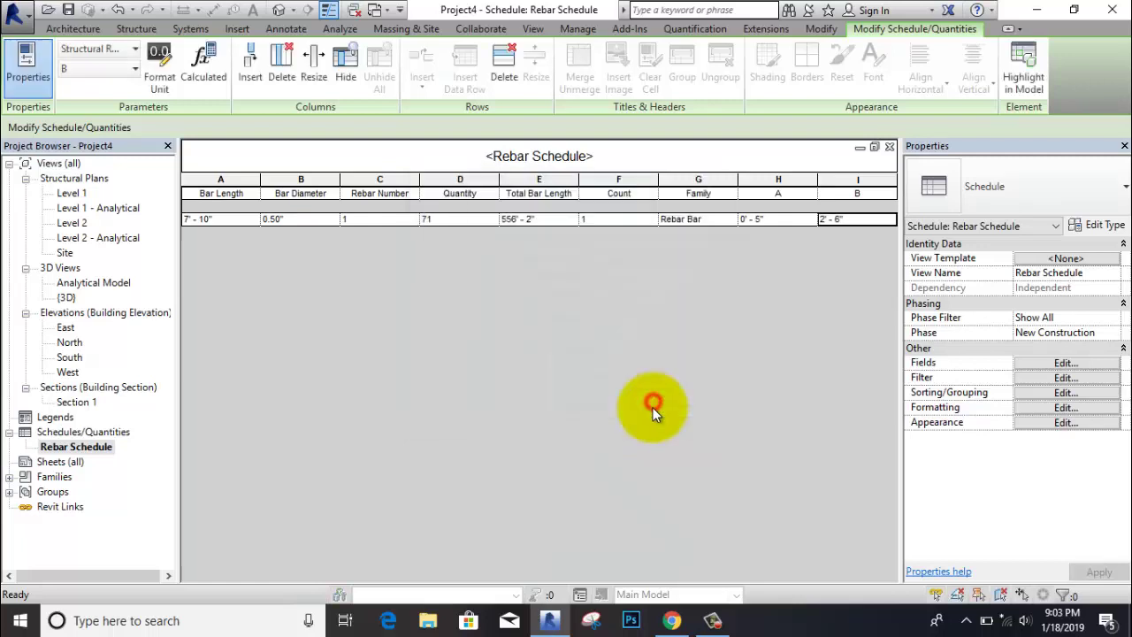
Step: Export the Rebar Schedule as a text file to the Desktop with default settings
left_click(16, 14)
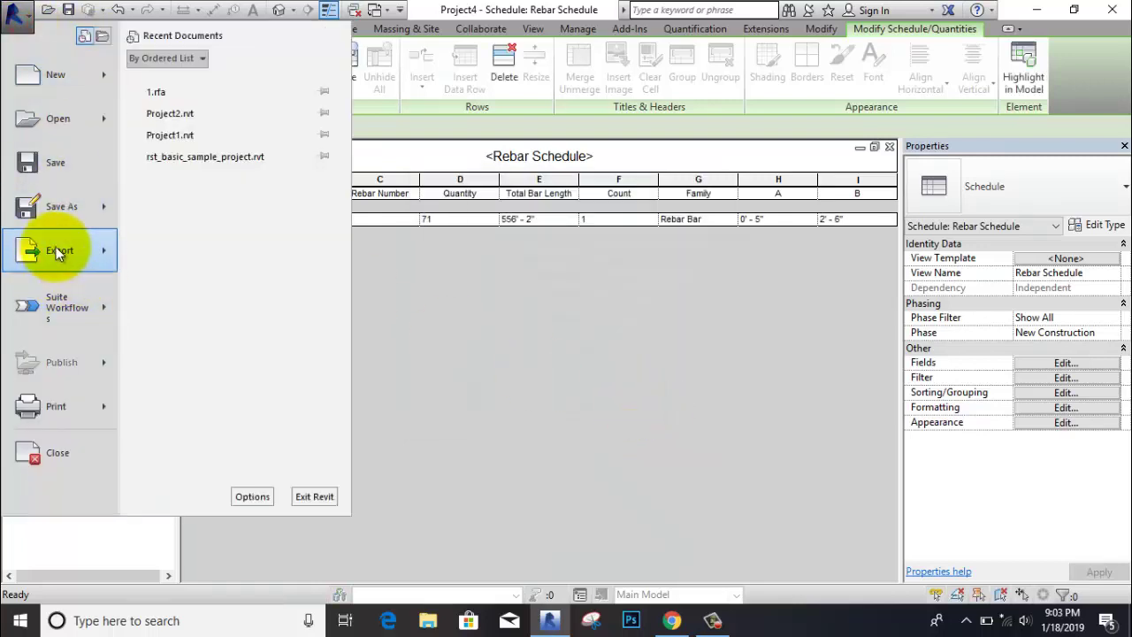
mouse_move(59, 250)
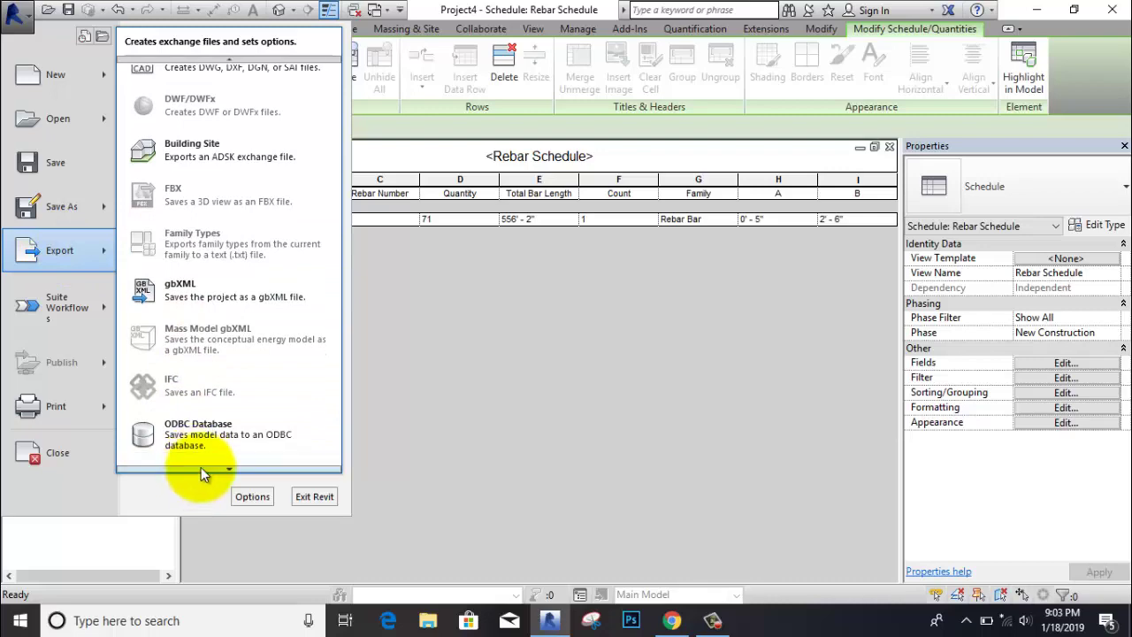
mouse_move(230, 401)
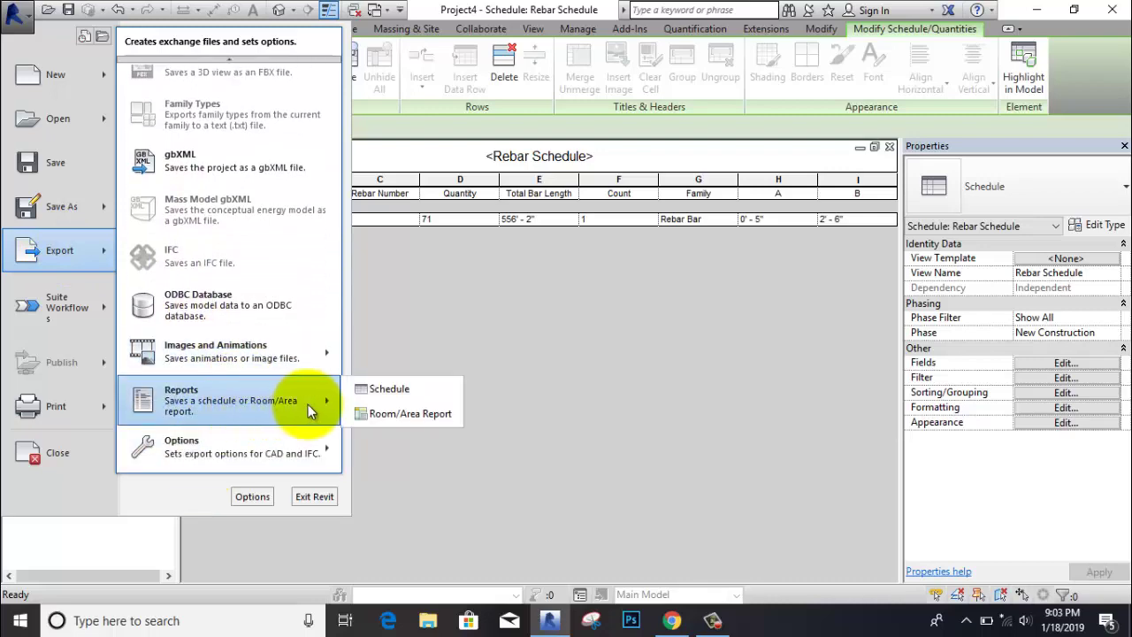
left_click(380, 389)
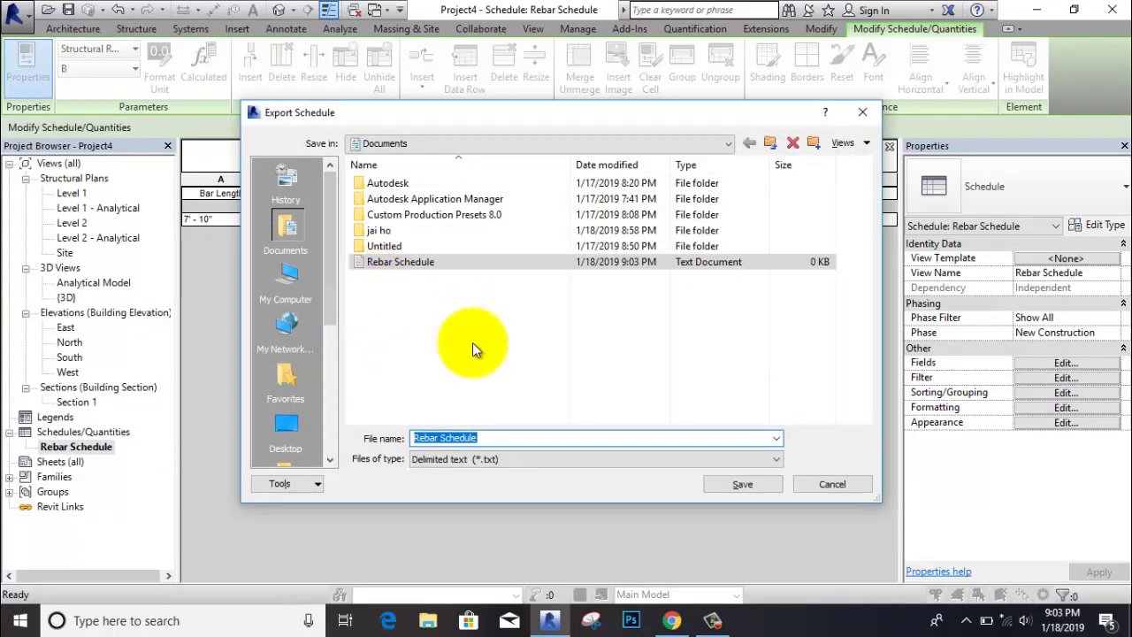
left_click(287, 424)
left_click(726, 484)
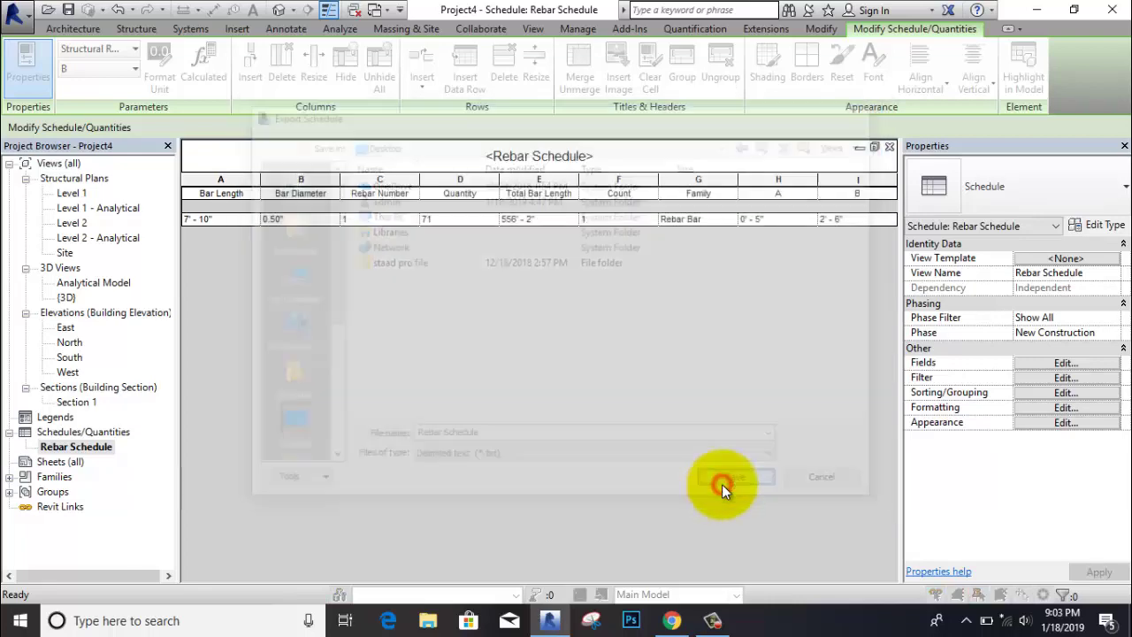
left_click(571, 403)
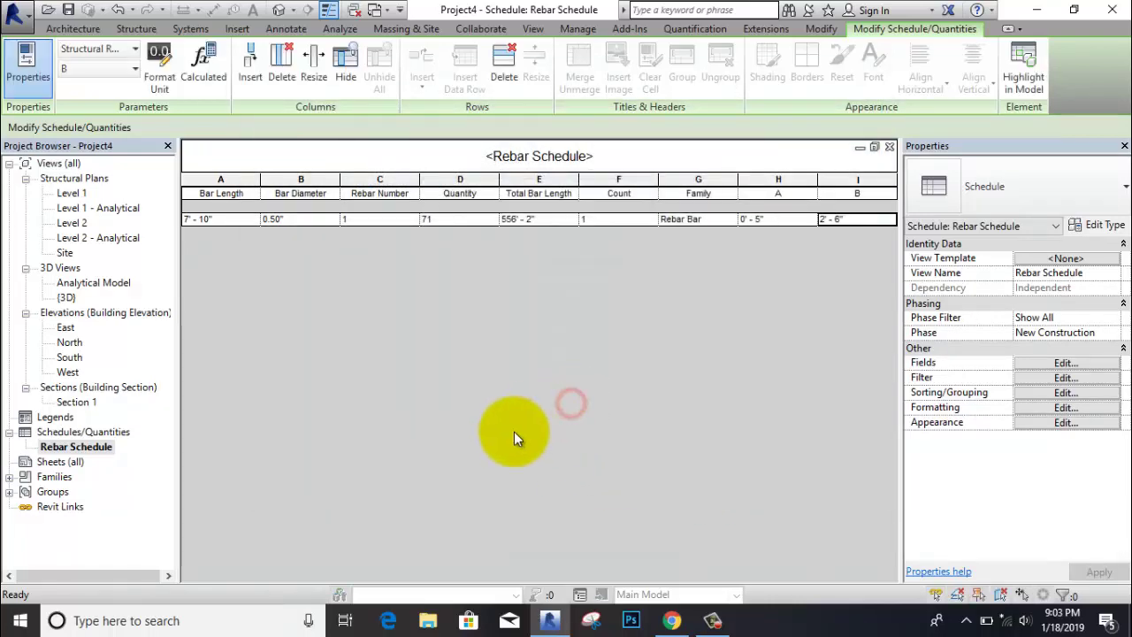
Step: Open the exported Rebar Schedule text file from the desktop in Notepad, then close it
left_click(1030, 8)
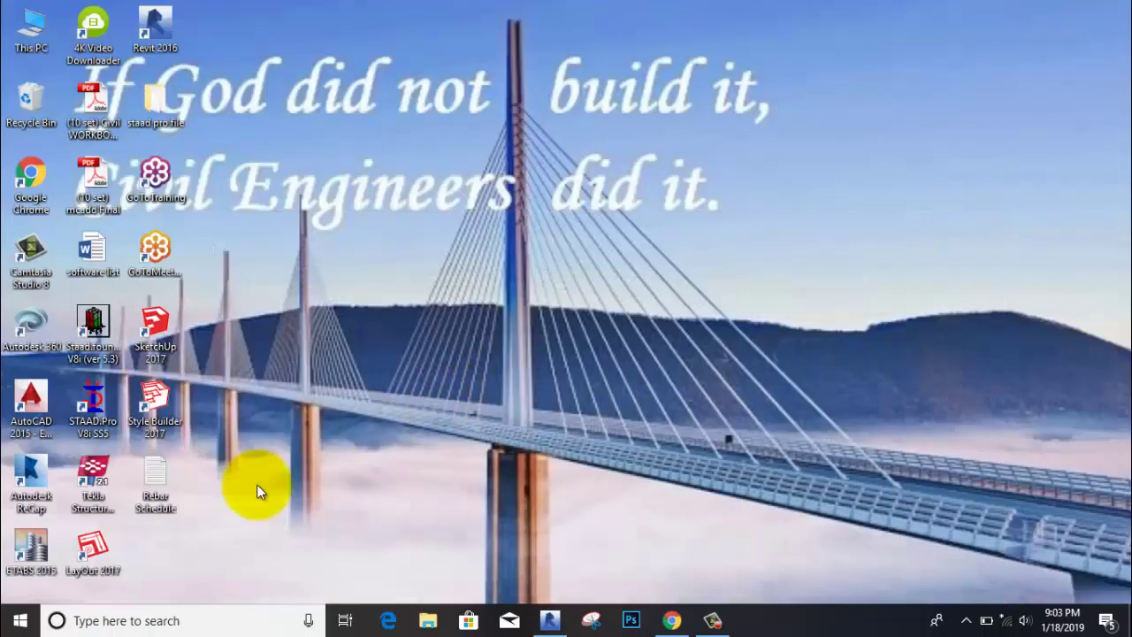
double_click(165, 485)
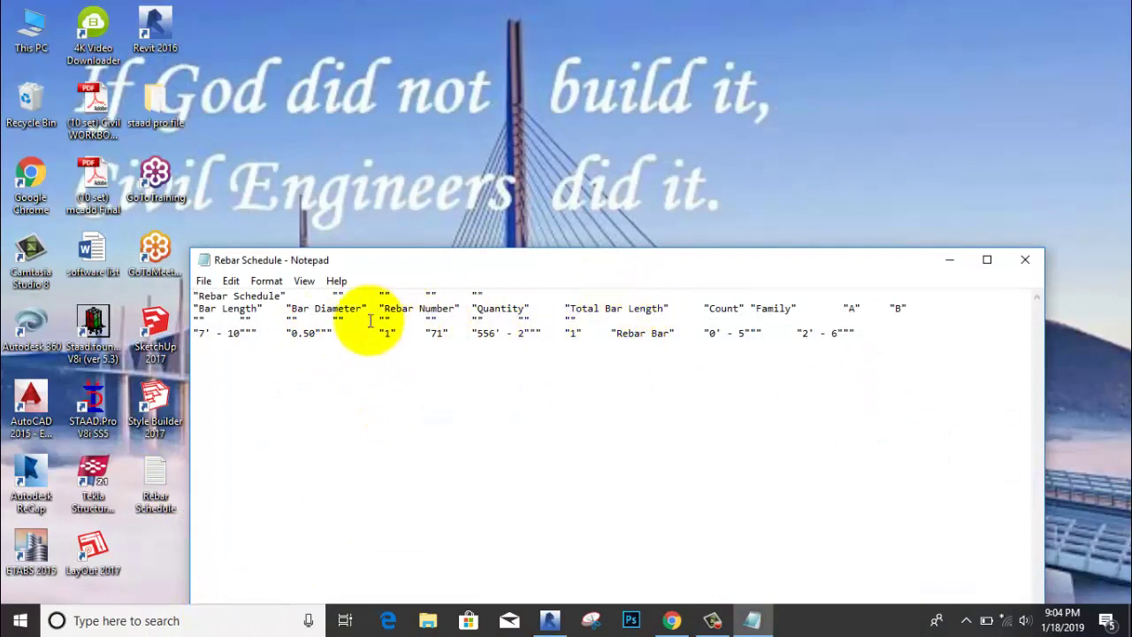
left_click(1024, 259)
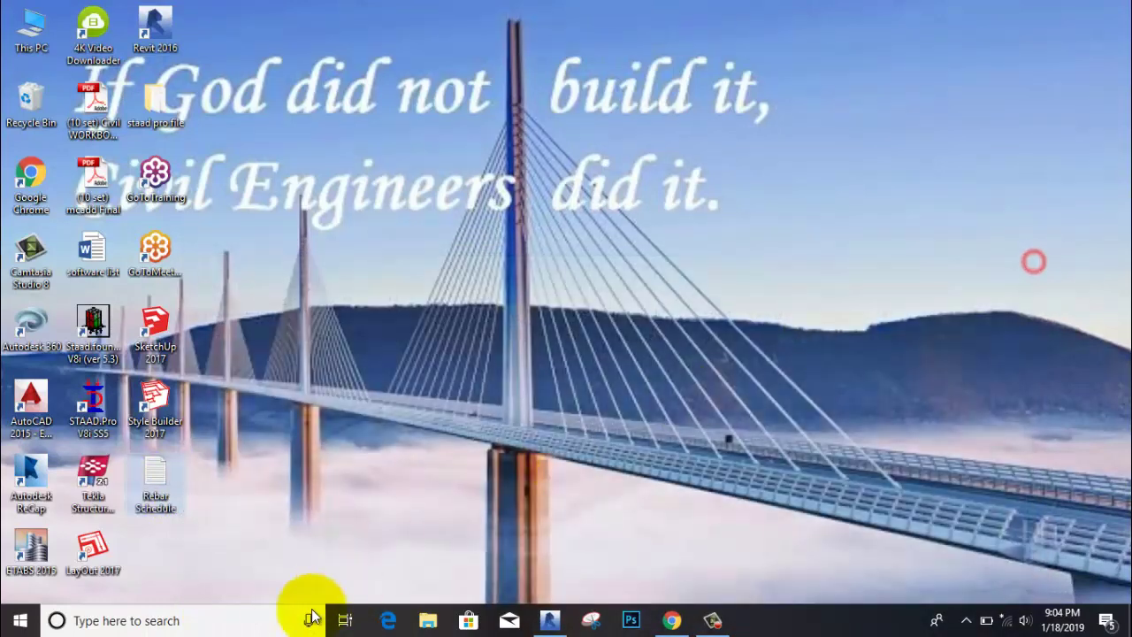
Step: Search the Start menu for 'ms' and launch Excel 2016 from the results
left_click(265, 621)
type("m")
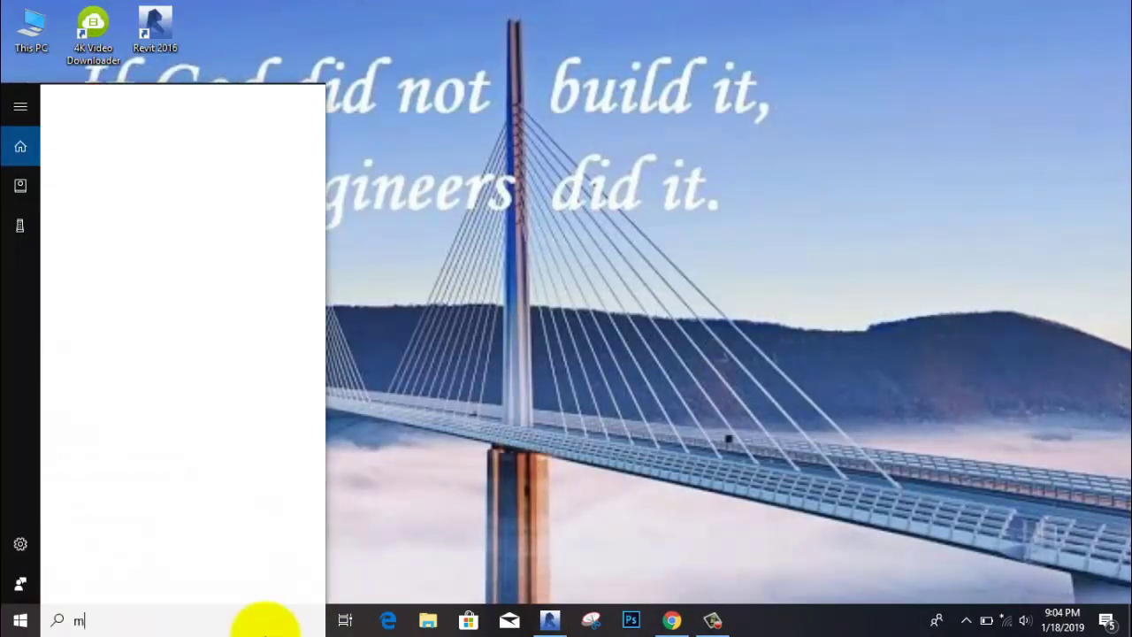
type("s")
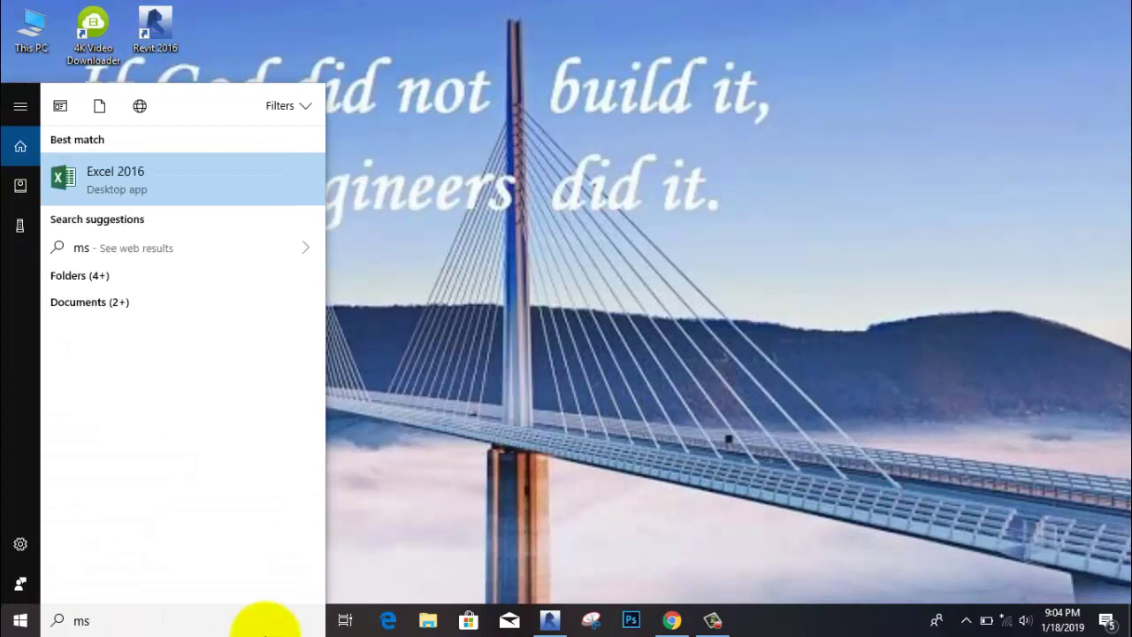
left_click(148, 176)
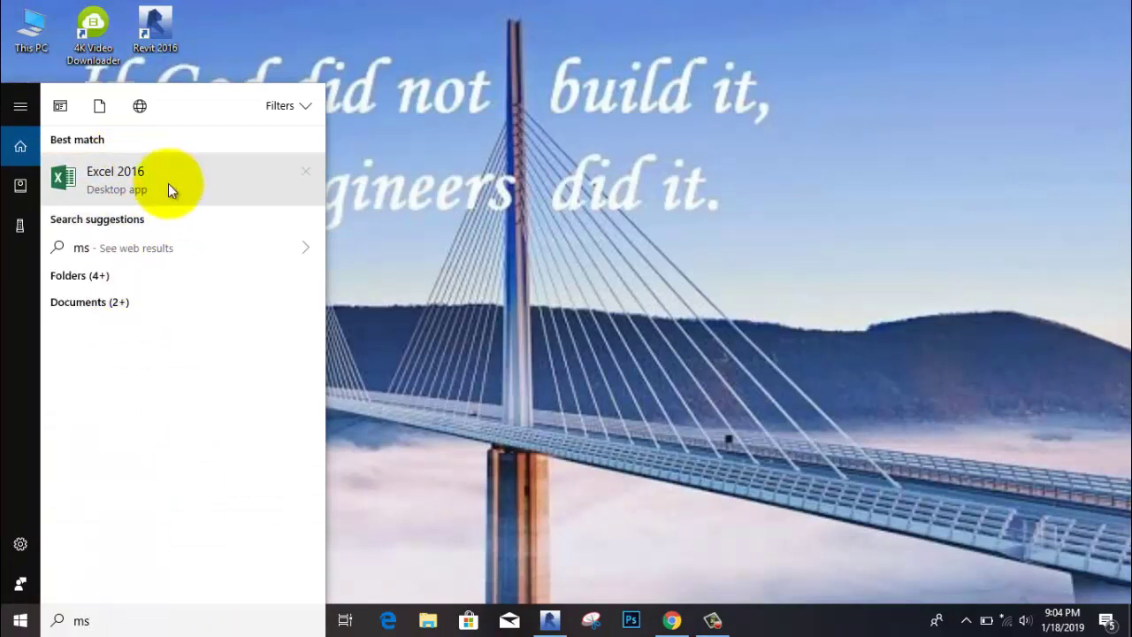
left_click(168, 183)
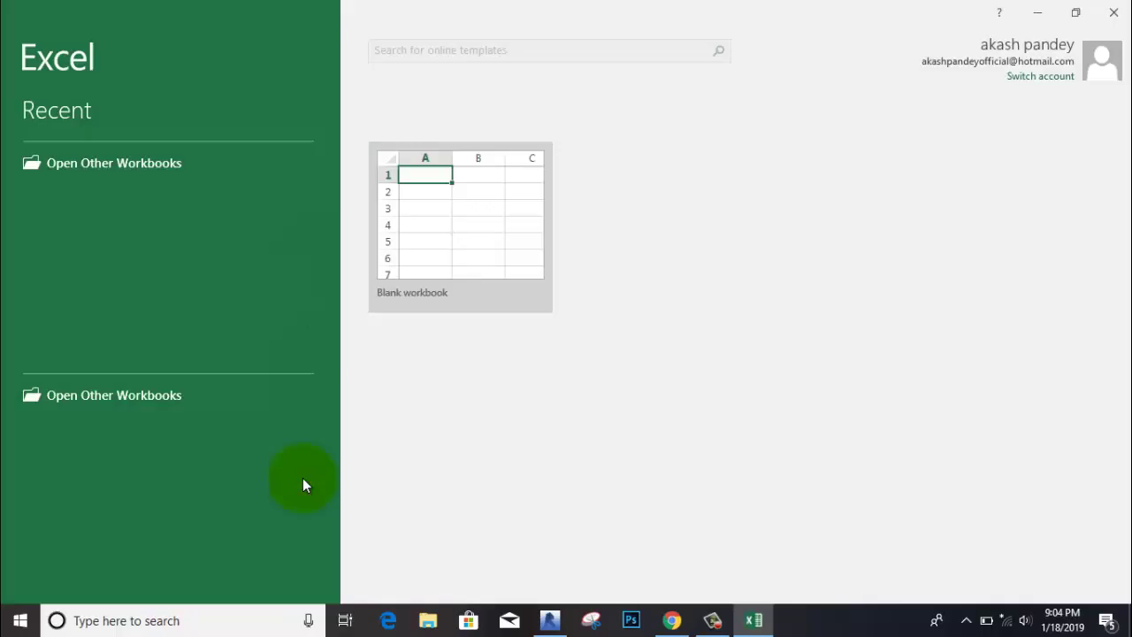
Step: Create a blank workbook, then drag the desktop Rebar Schedule file into Excel to open it
left_click(436, 291)
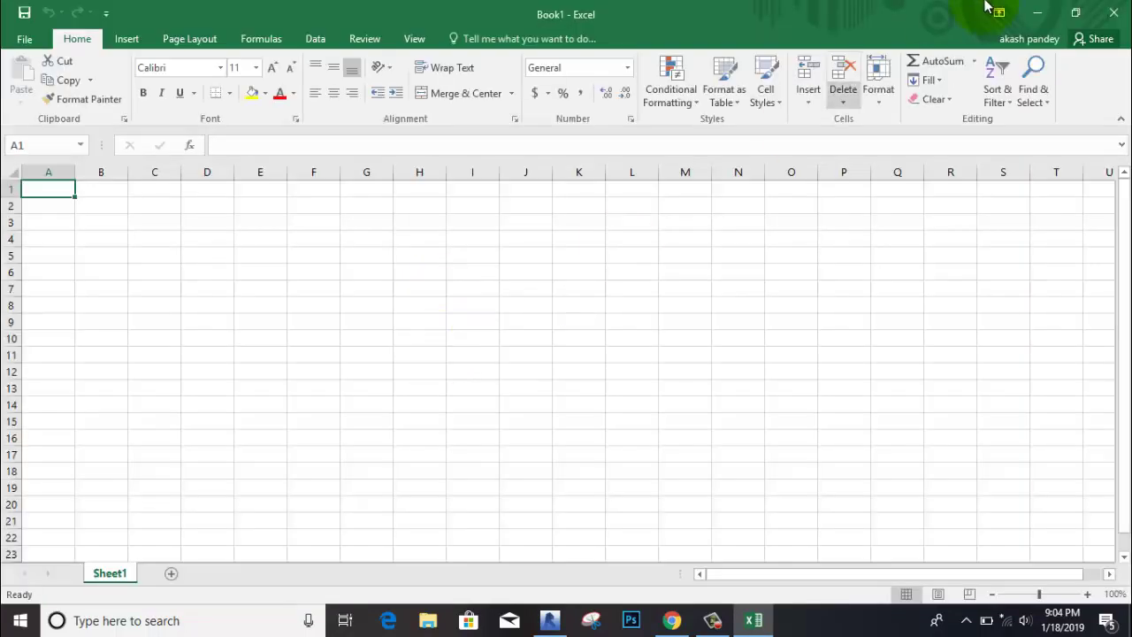
left_click(1037, 12)
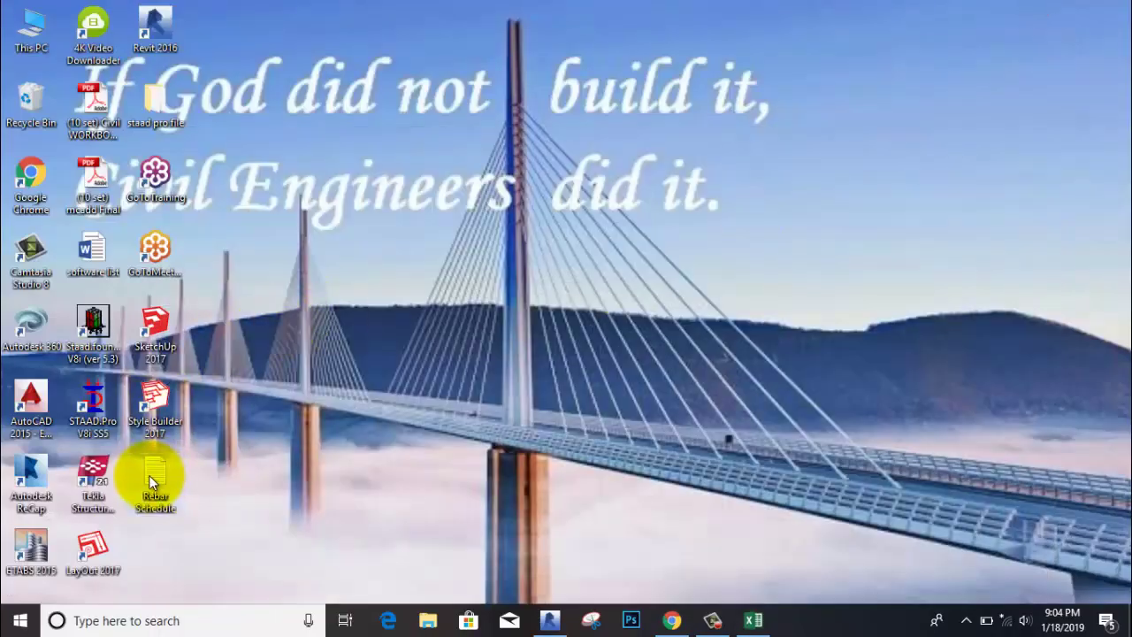
mouse_move(278, 516)
left_mouse_down()
mouse_move(753, 620)
mouse_move(42, 188)
left_mouse_up()
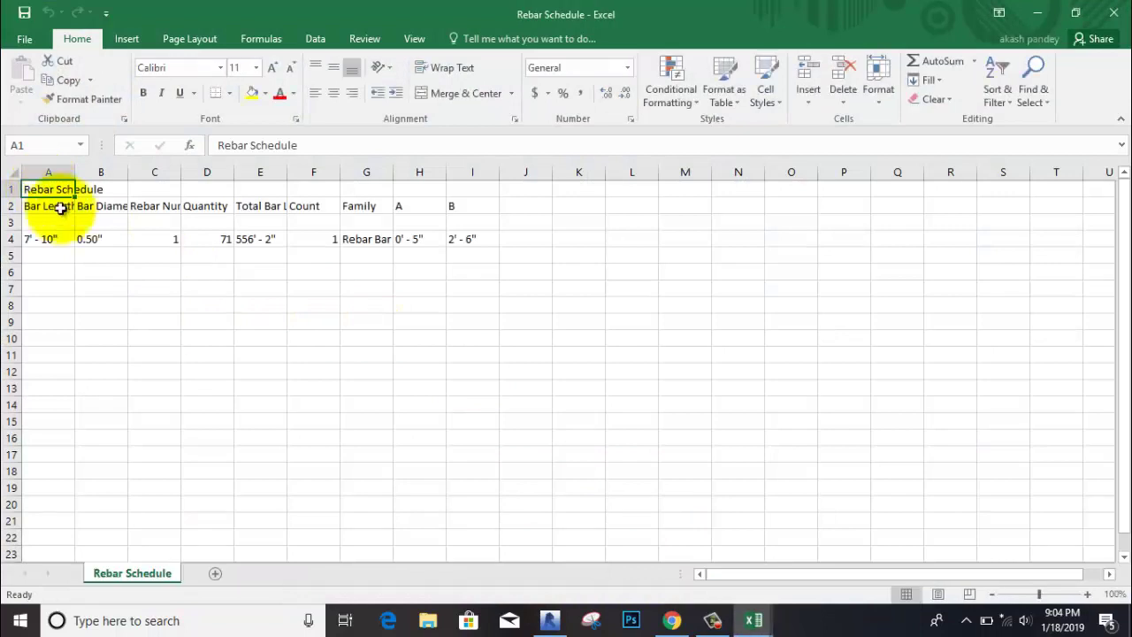
Step: Widen columns A–C so Rebar Number and Bar Diameter show, then close without saving
left_click_drag(75, 172, 195, 182)
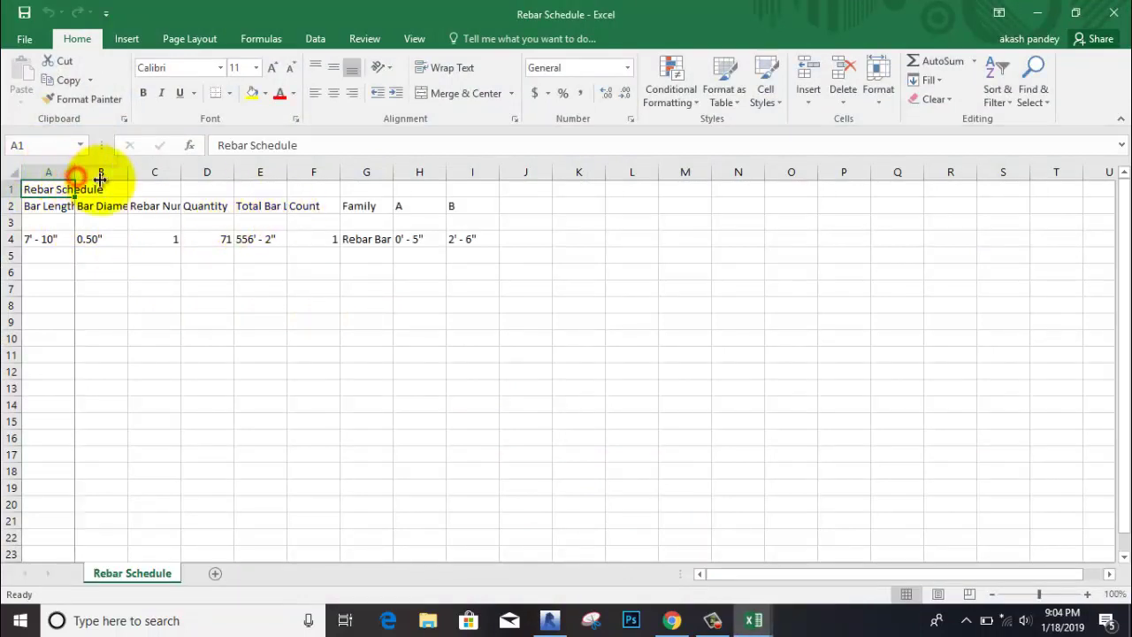
left_click_drag(299, 171, 327, 172)
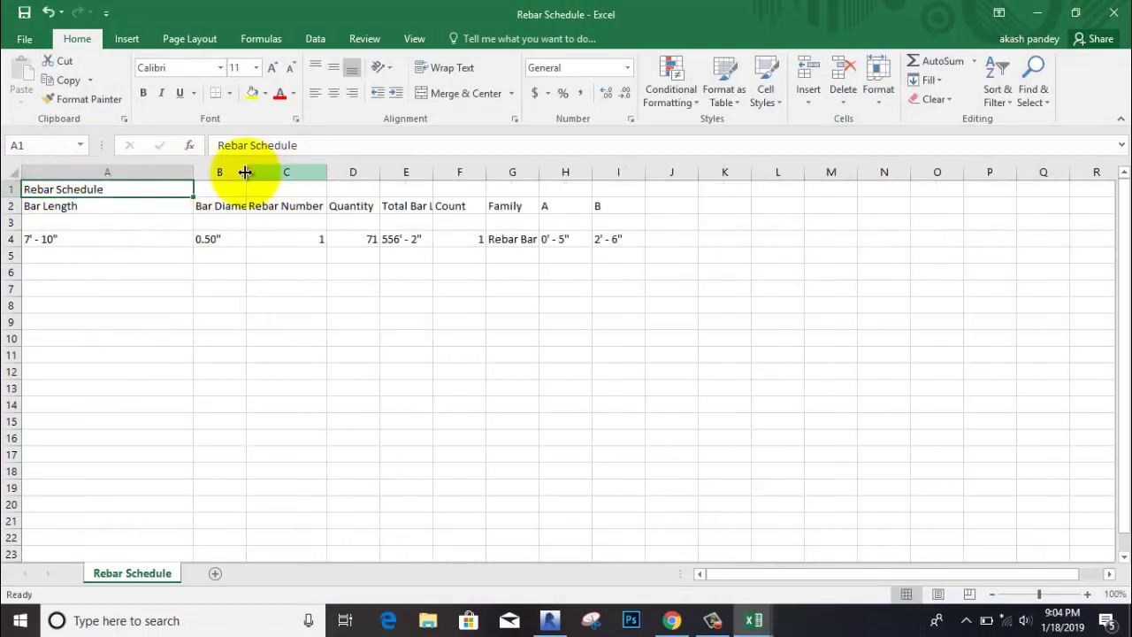
left_click_drag(249, 171, 267, 172)
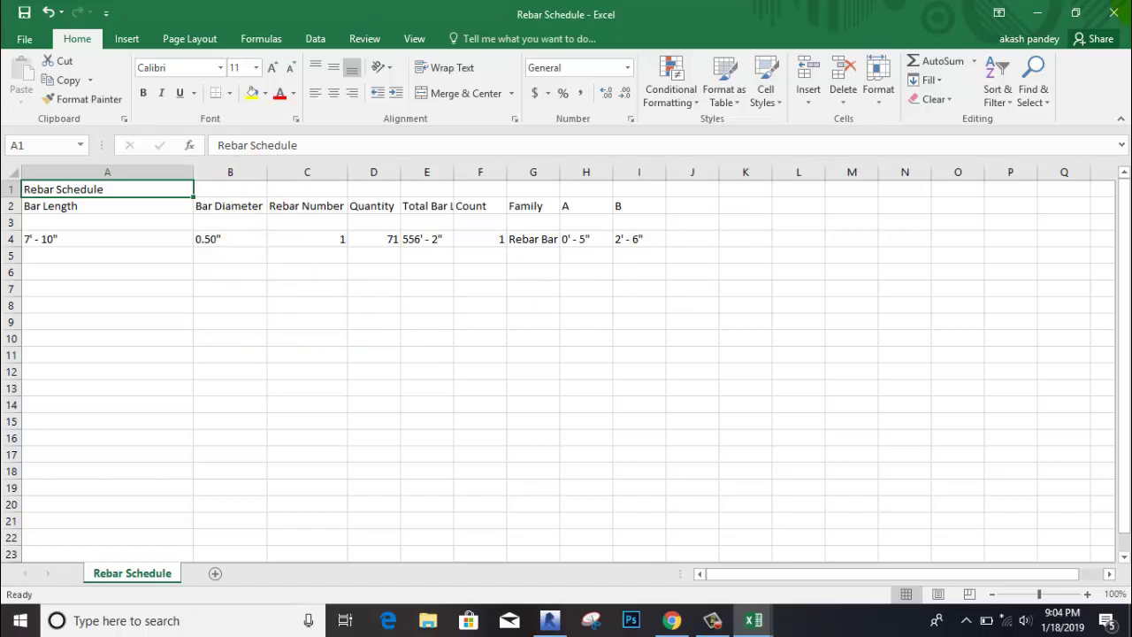
left_click(1114, 12)
left_click(561, 326)
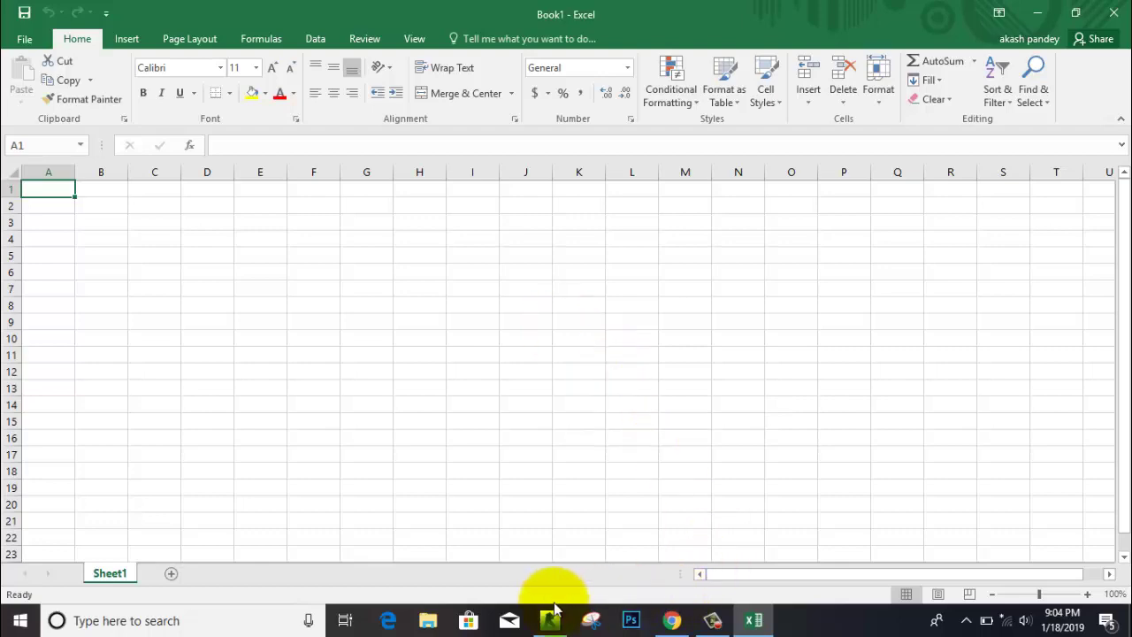
Step: Switch back to Revit and open the Level 1 structural plan from the Project Browser
left_click(548, 621)
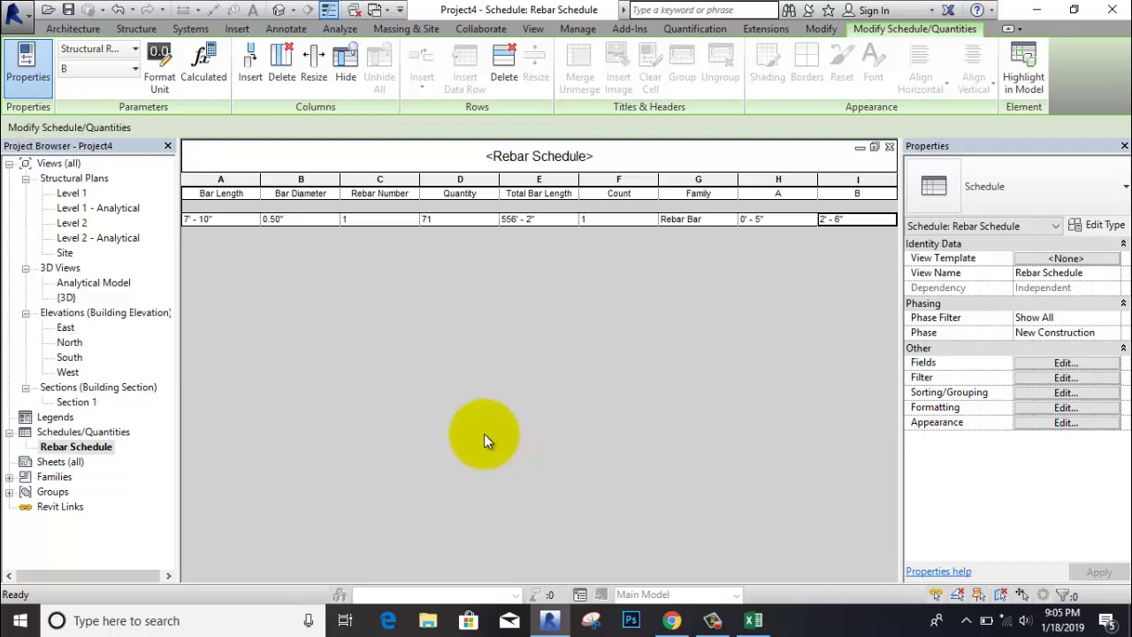
double_click(72, 194)
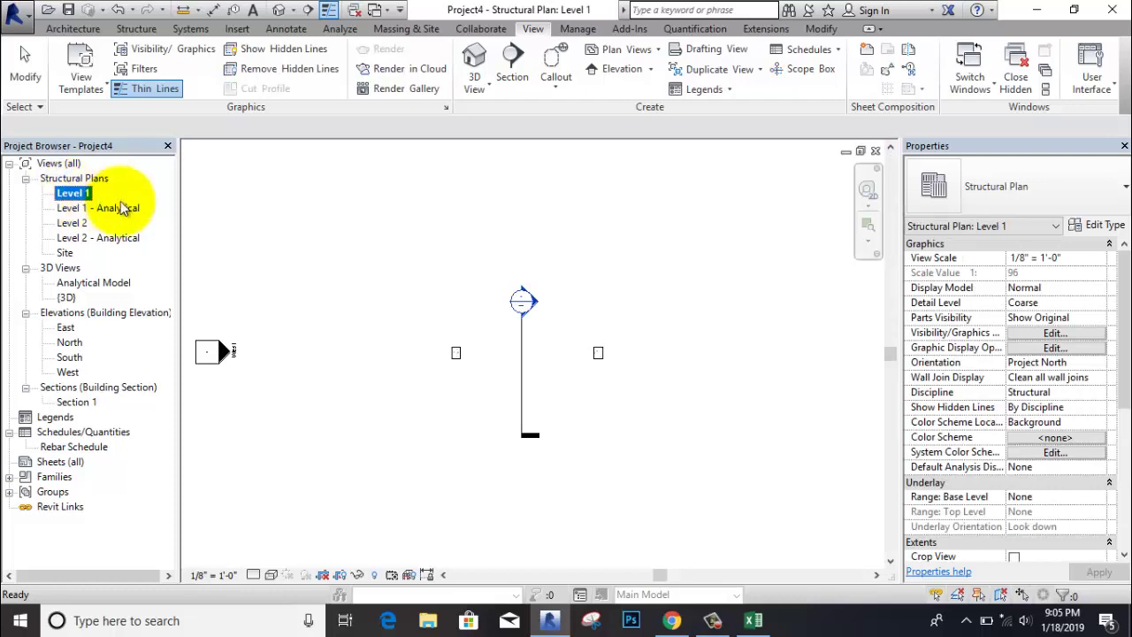
left_click(712, 621)
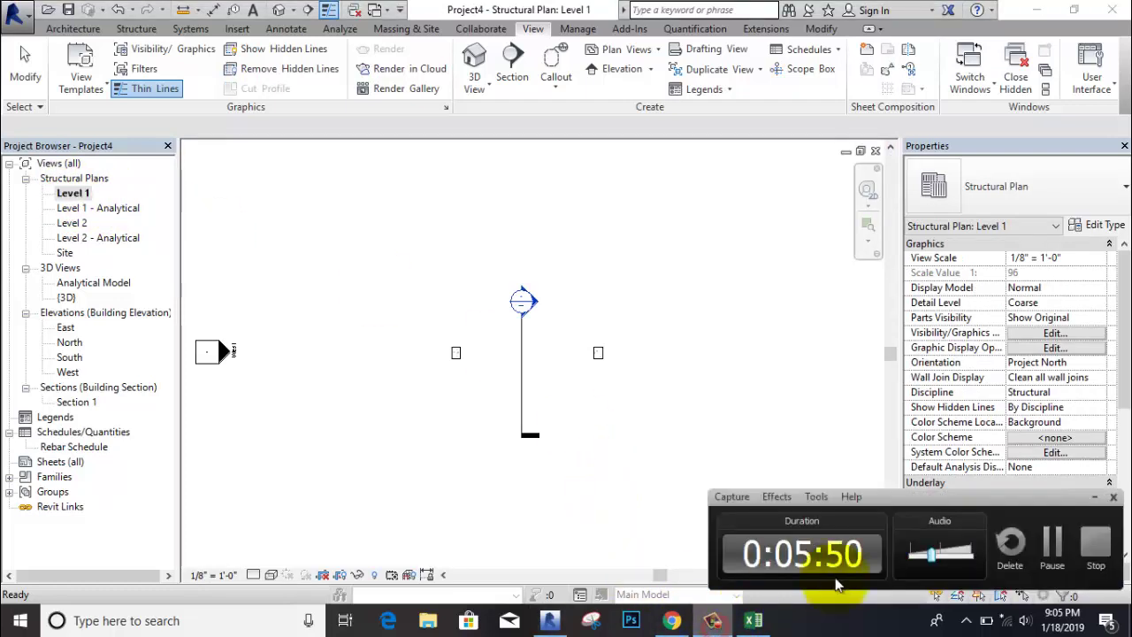